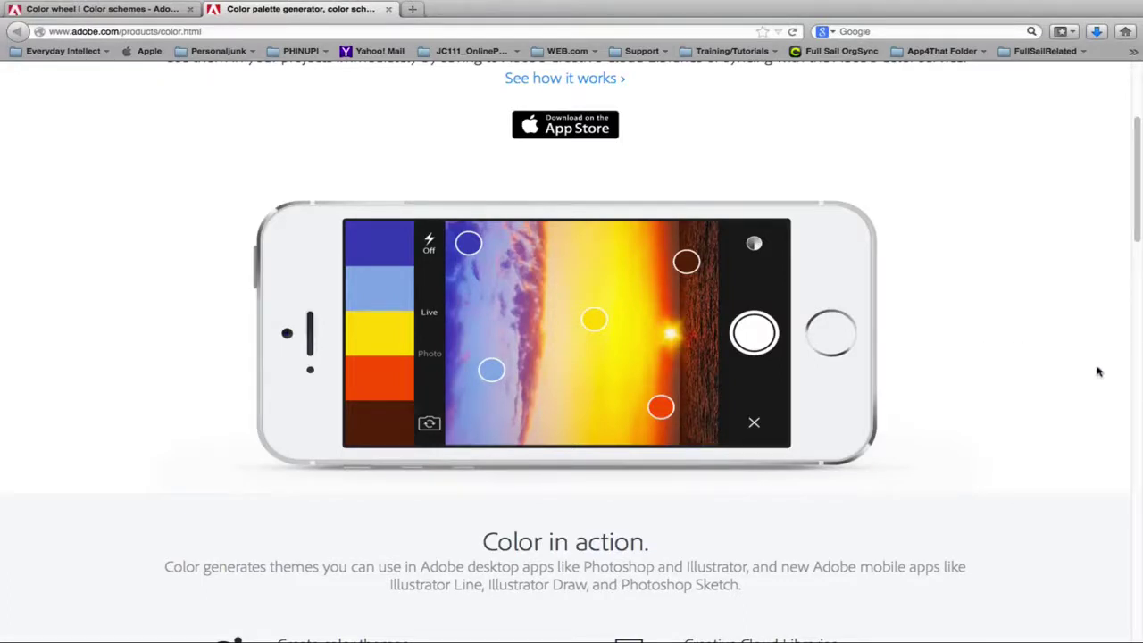
- Read the introduction at the start of the Adobe Color CC product page
{"action": "scroll", "coordinate": [1099, 409], "scroll_direction": "up", "scroll_amount": 5}
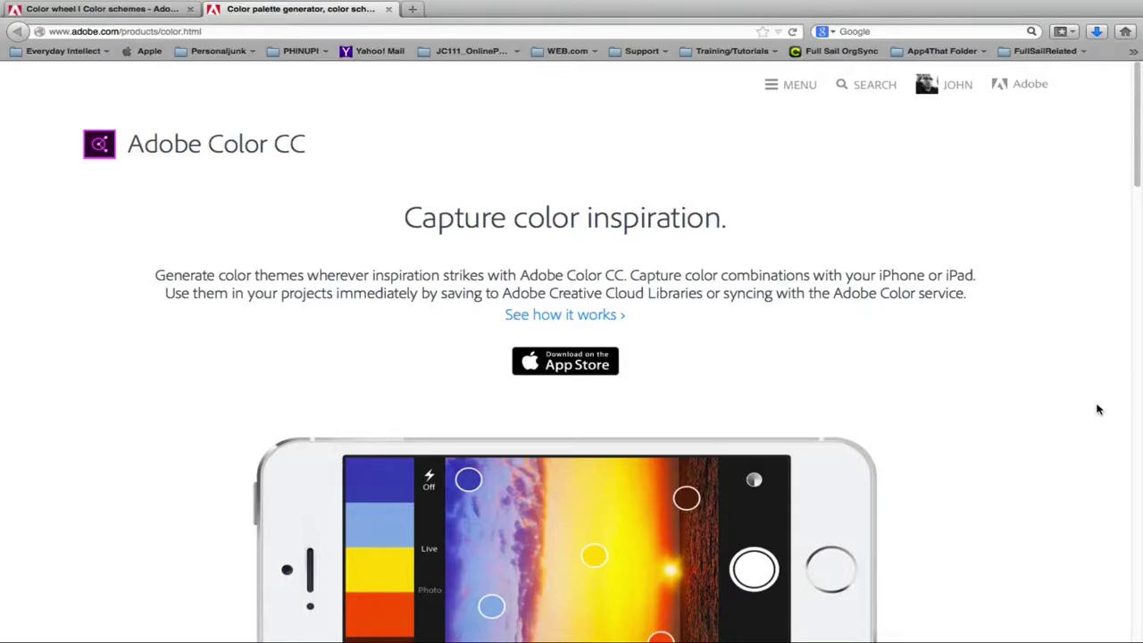
{"action": "scroll", "coordinate": [1100, 409], "scroll_direction": "down", "scroll_amount": 1}
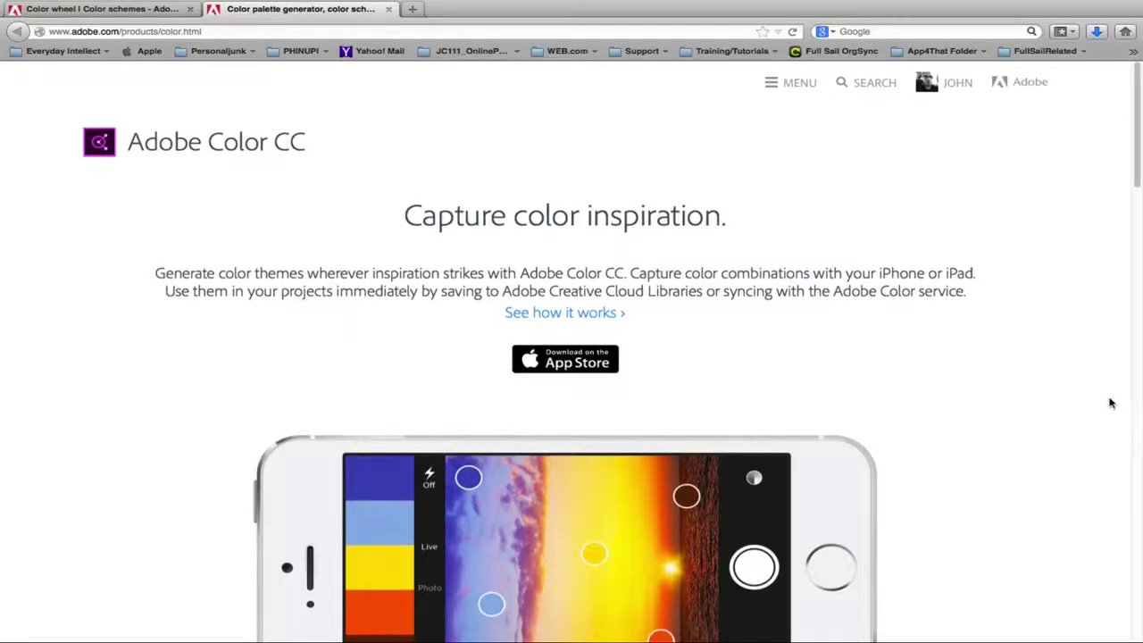
{"action": "scroll", "coordinate": [1112, 402], "scroll_direction": "down", "scroll_amount": 1}
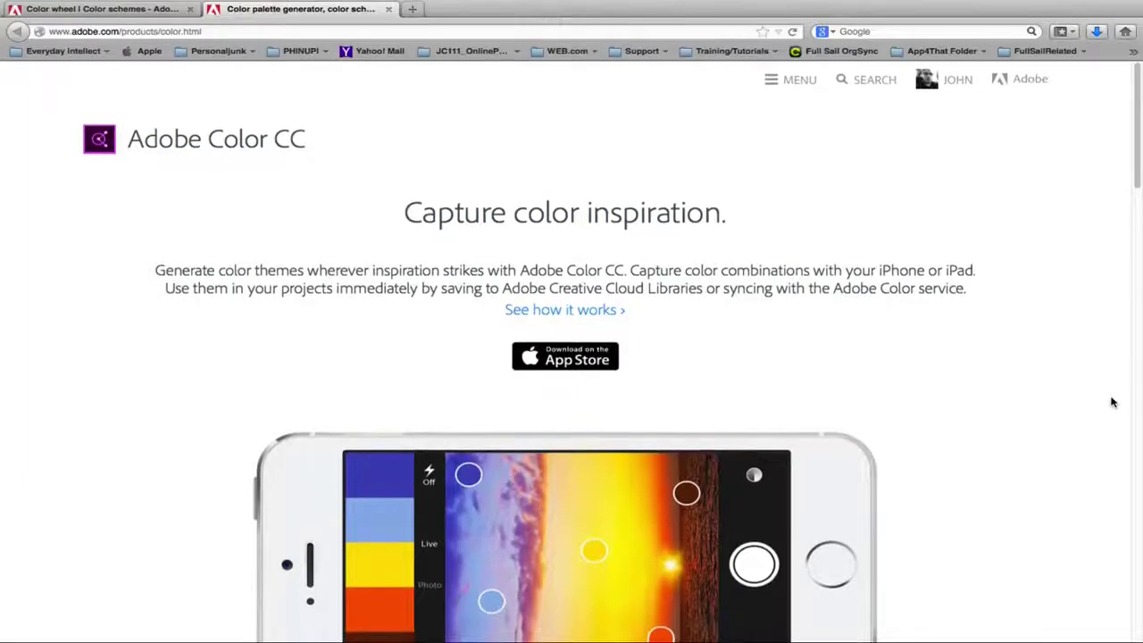
{"action": "scroll", "coordinate": [1112, 402], "scroll_direction": "down", "scroll_amount": 1}
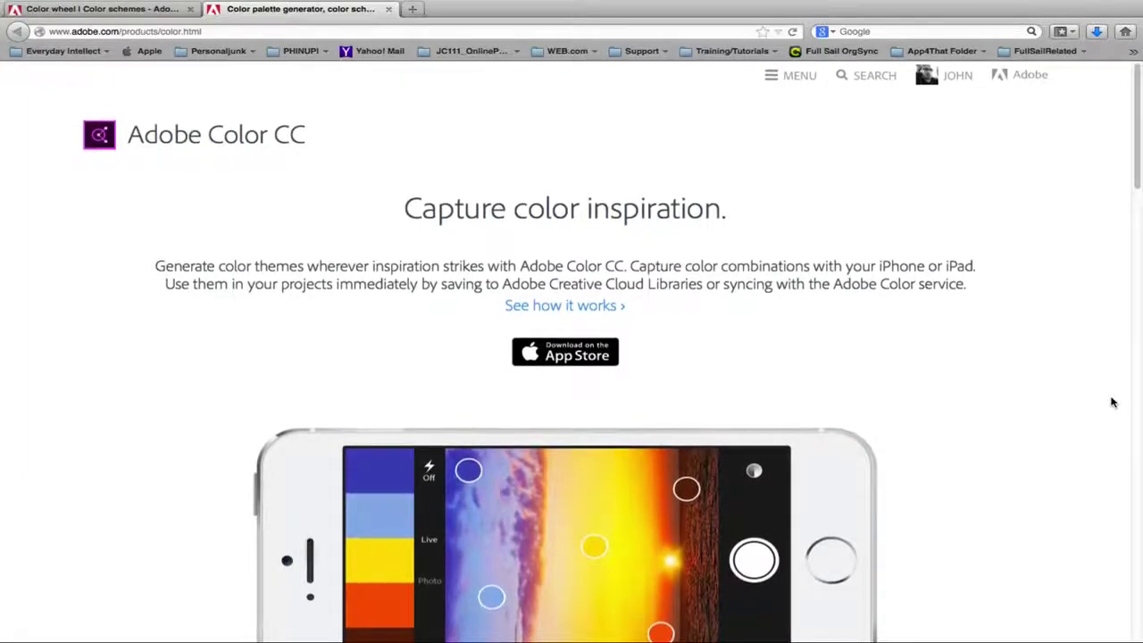
{"action": "scroll", "coordinate": [1112, 402], "scroll_direction": "down", "scroll_amount": 1}
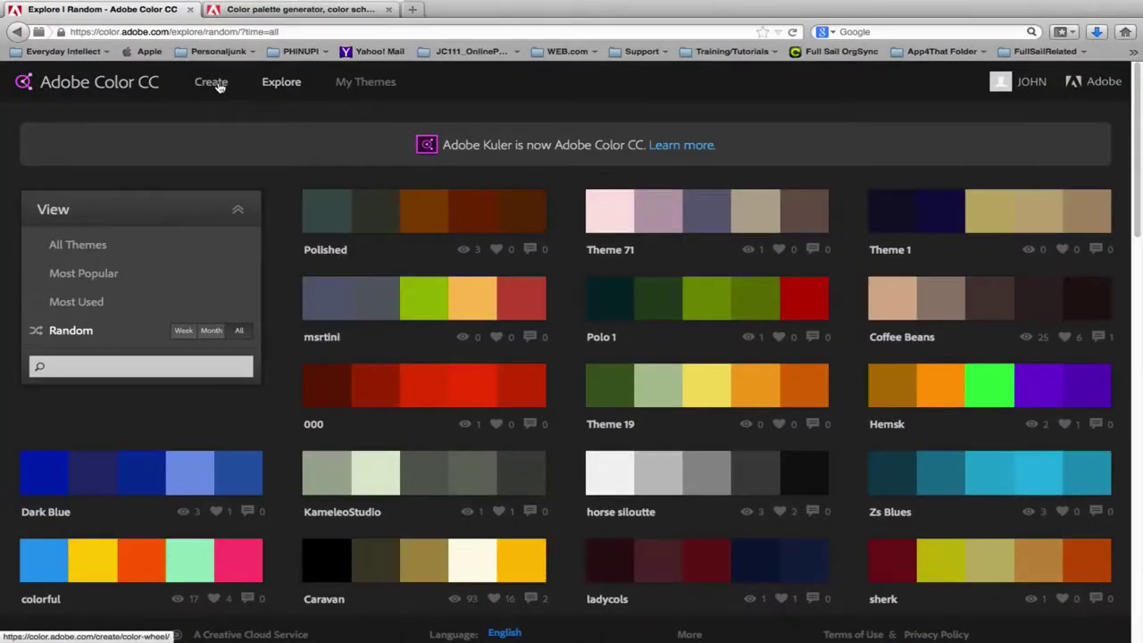
- Open the color wheel for creating a theme, and check the available color rules before collapsing their list
{"action": "left_click", "coordinate": [220, 87]}
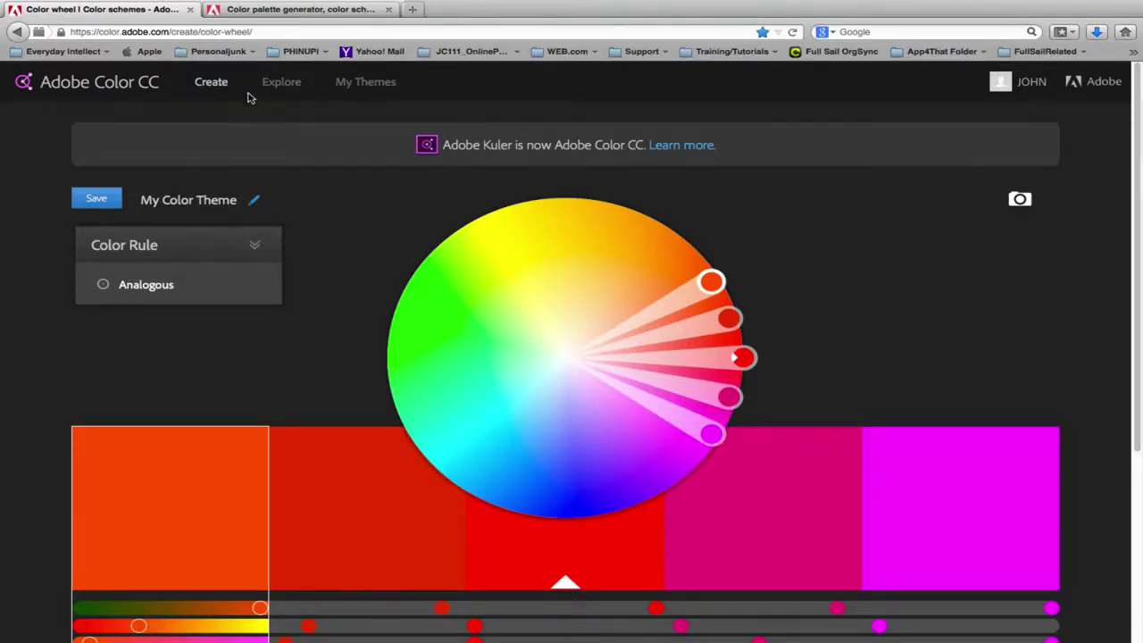
{"action": "left_click", "coordinate": [249, 246]}
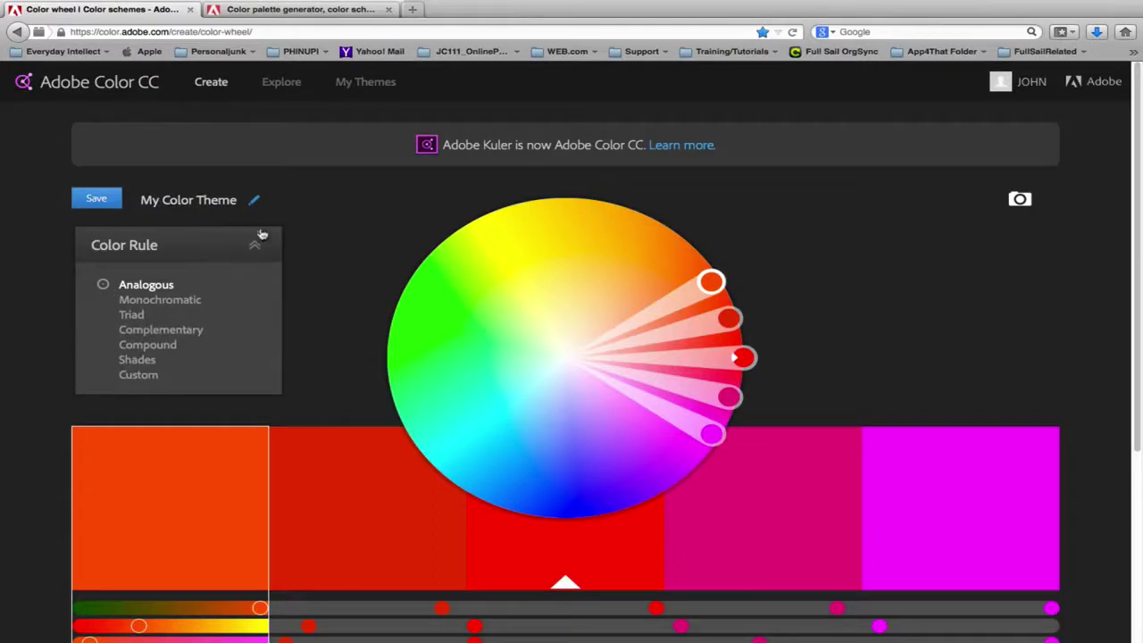
{"action": "left_click", "coordinate": [255, 237]}
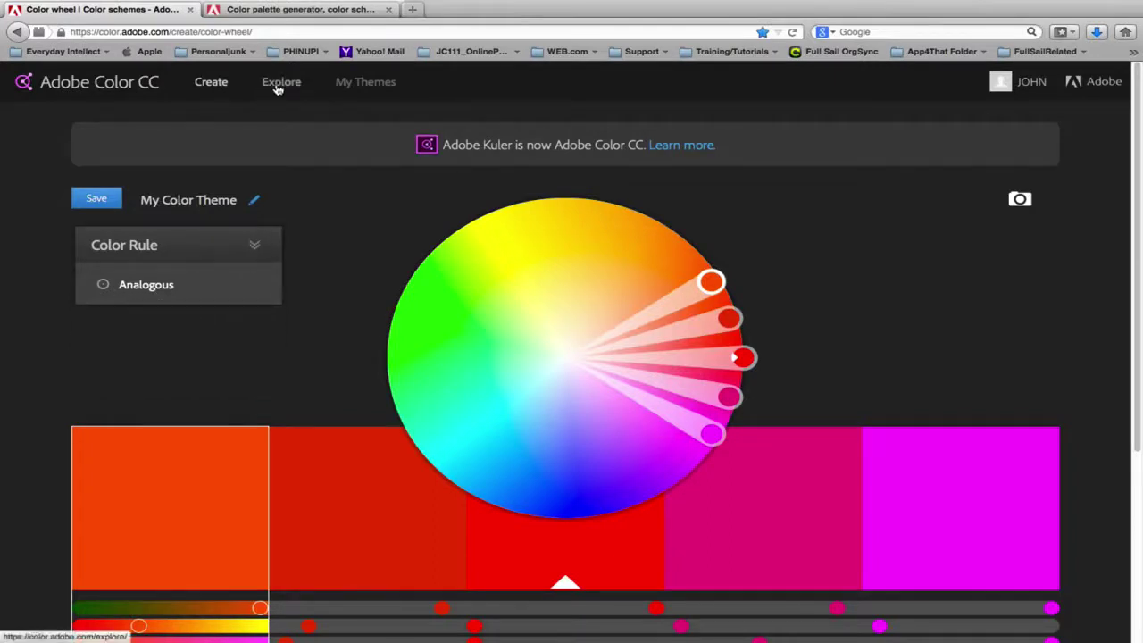
- Browse the shared themes in Explore and open the red theme named 000 for editing
{"action": "left_click", "coordinate": [279, 82]}
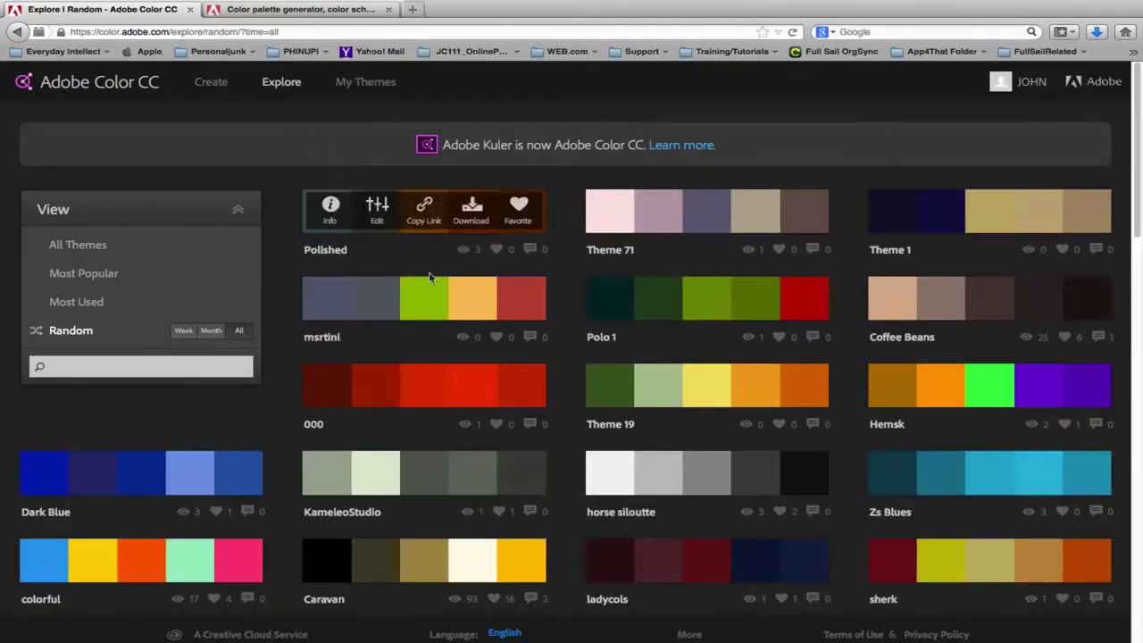
{"action": "mouse_move", "coordinate": [400, 399]}
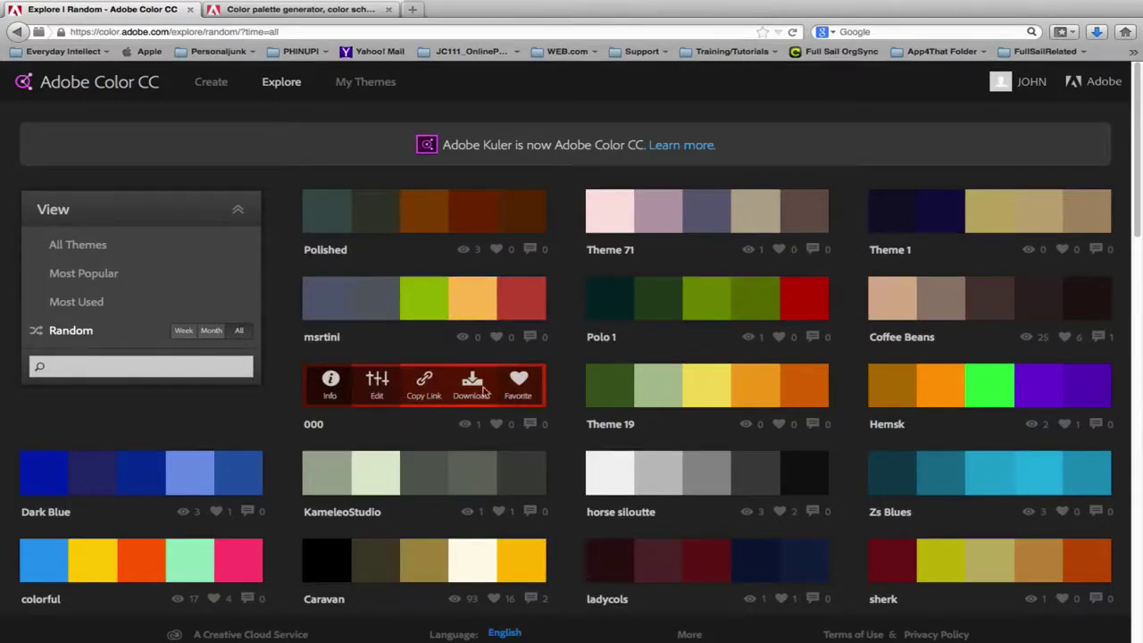
{"action": "left_click", "coordinate": [377, 382]}
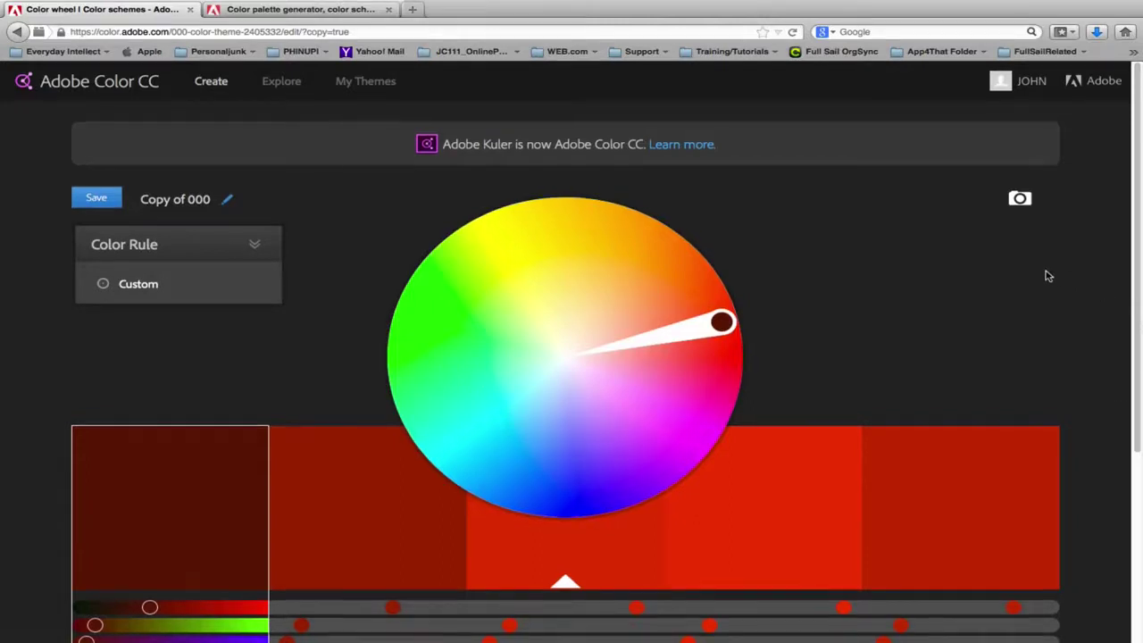
- Switch to the Adobe Color CC product page and examine its feature overview down to Learn & Support
{"action": "scroll", "coordinate": [1048, 276], "scroll_direction": "down", "scroll_amount": 1}
{"action": "scroll", "coordinate": [1049, 276], "scroll_direction": "down", "scroll_amount": 3}
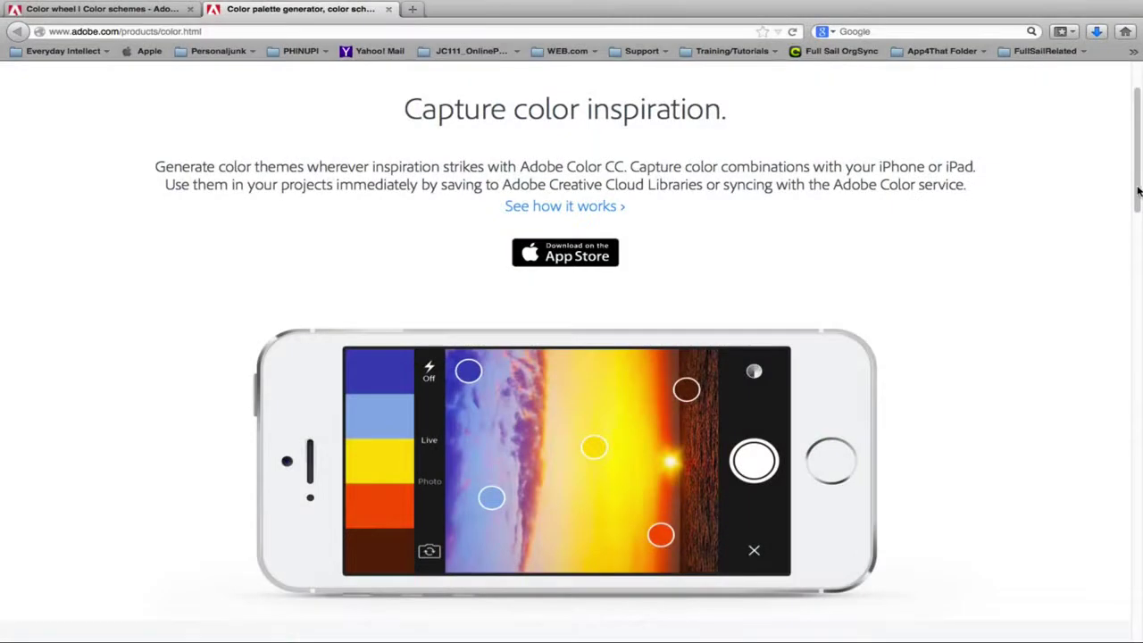
{"action": "left_click_drag", "start_coordinate": [1138, 191], "coordinate": [1140, 344]}
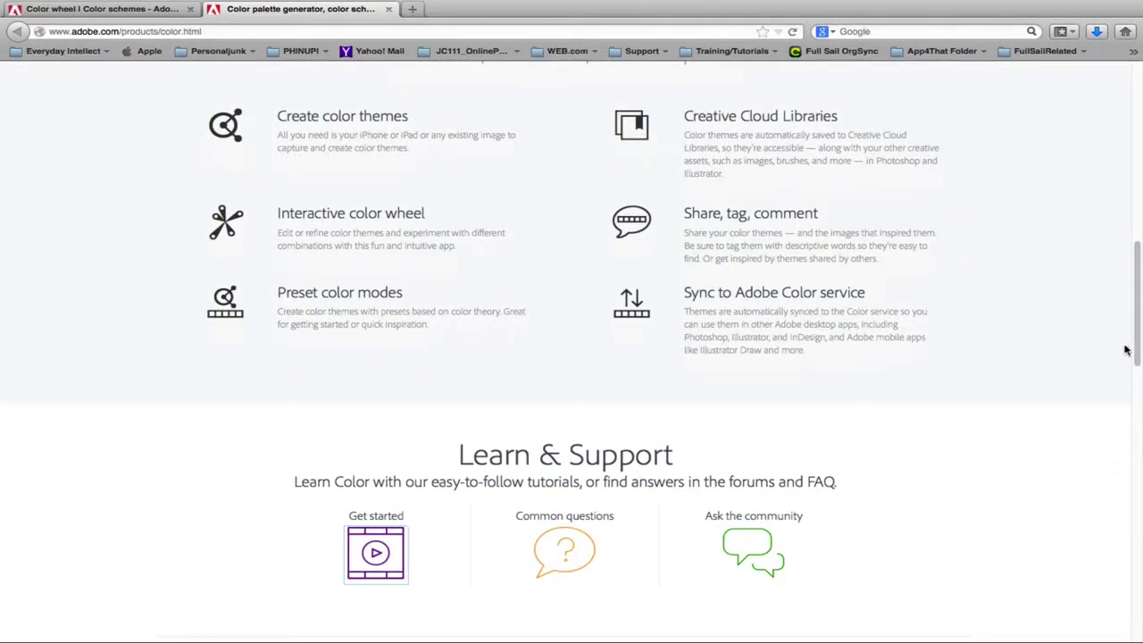
- Return to the color wheel page, browse the themes in Explore and open Theme 2 for editing
{"action": "left_click", "coordinate": [146, 9]}
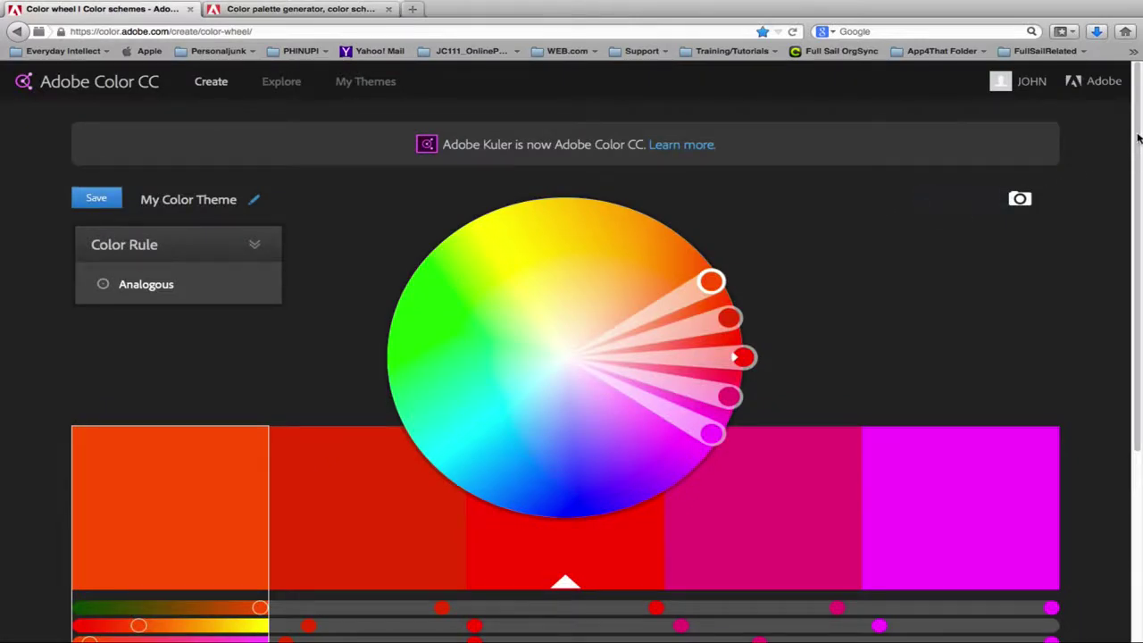
{"action": "scroll", "coordinate": [1138, 138], "scroll_direction": "down", "scroll_amount": 1}
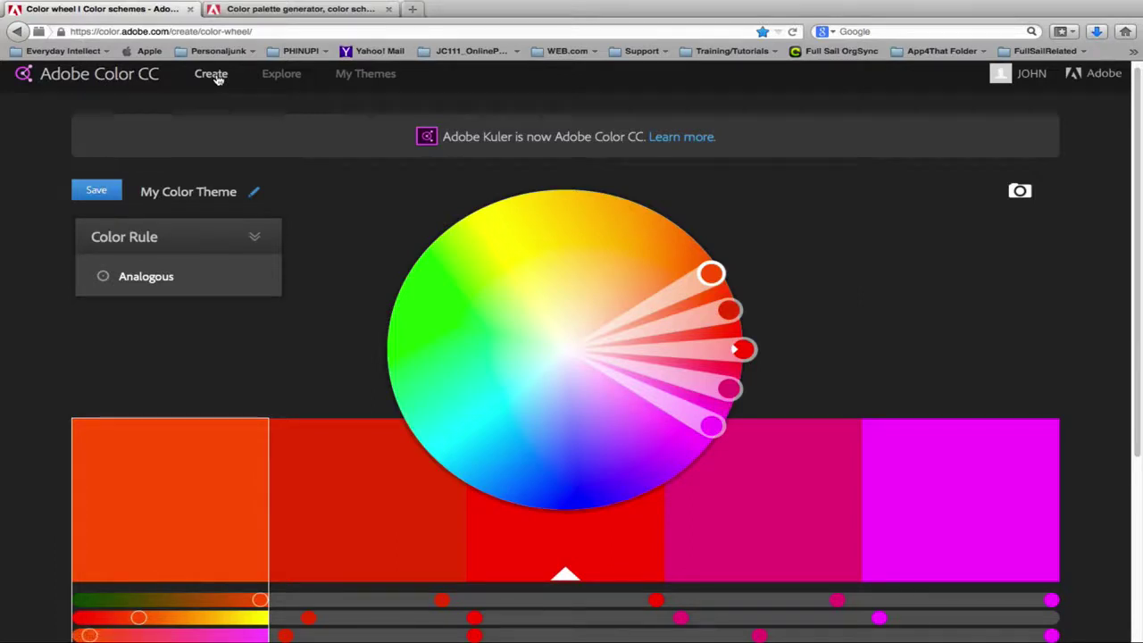
{"action": "left_click", "coordinate": [279, 77]}
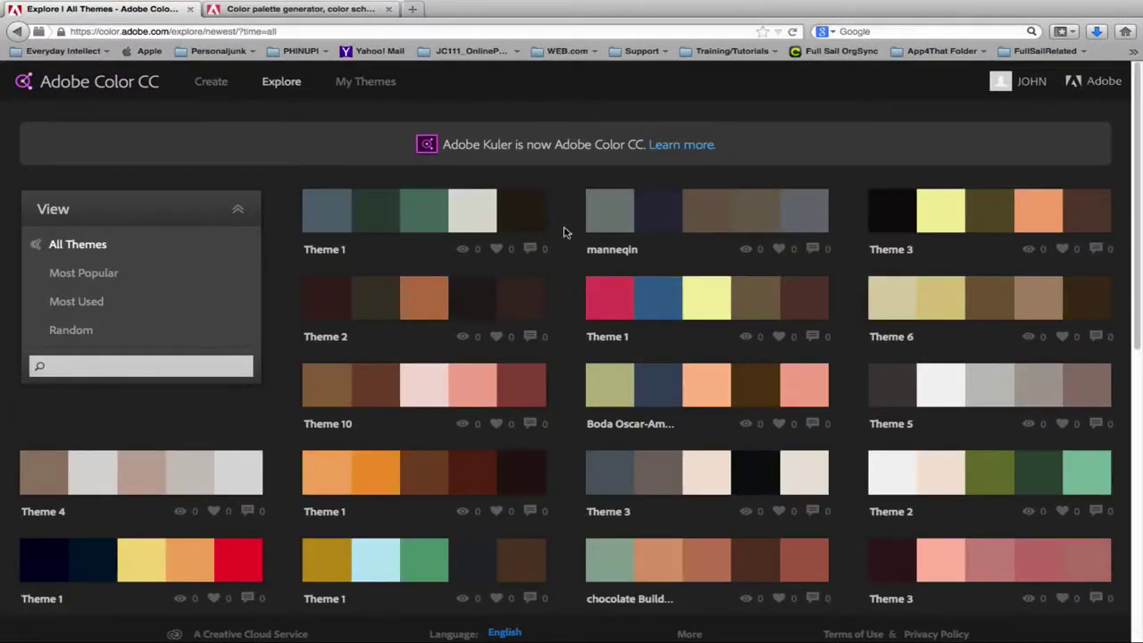
{"action": "mouse_move", "coordinate": [876, 236]}
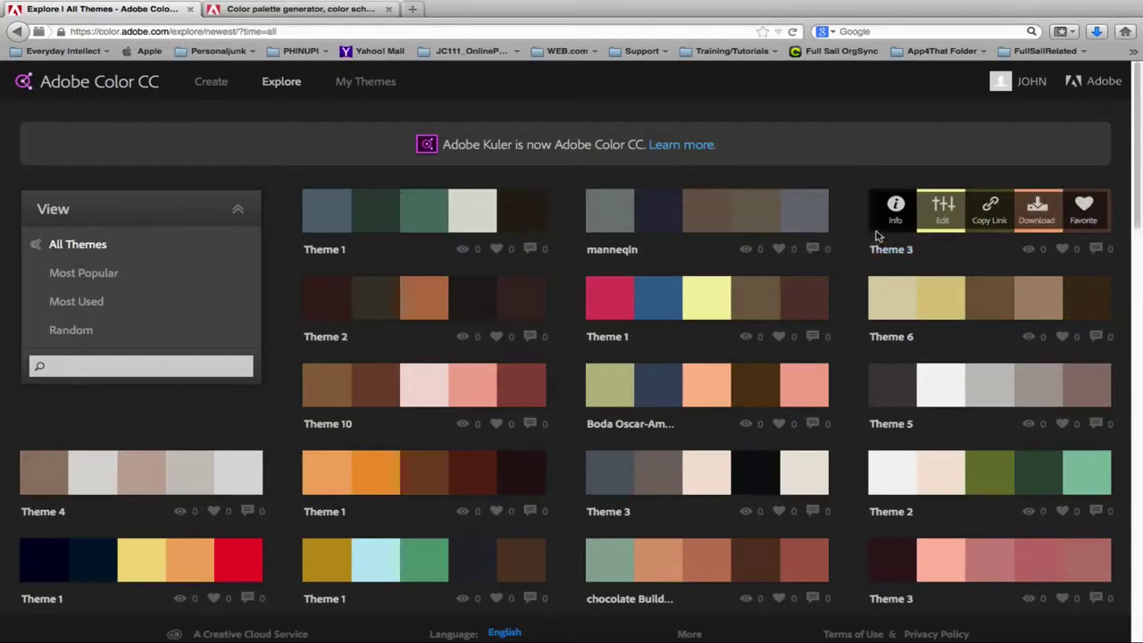
{"action": "mouse_move", "coordinate": [773, 303]}
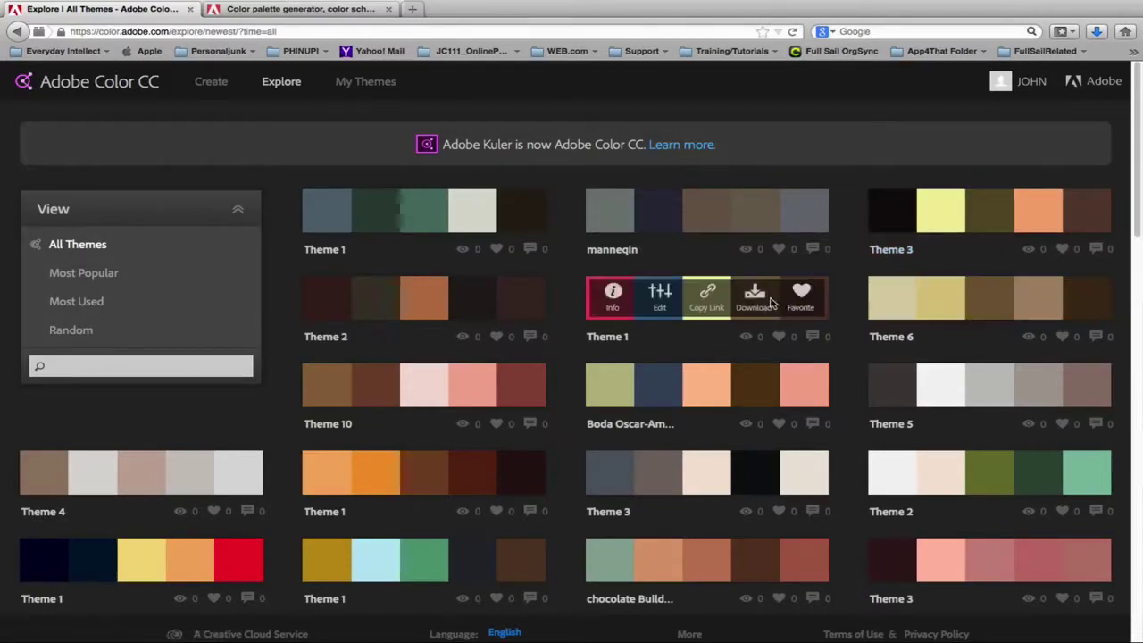
{"action": "mouse_move", "coordinate": [515, 306]}
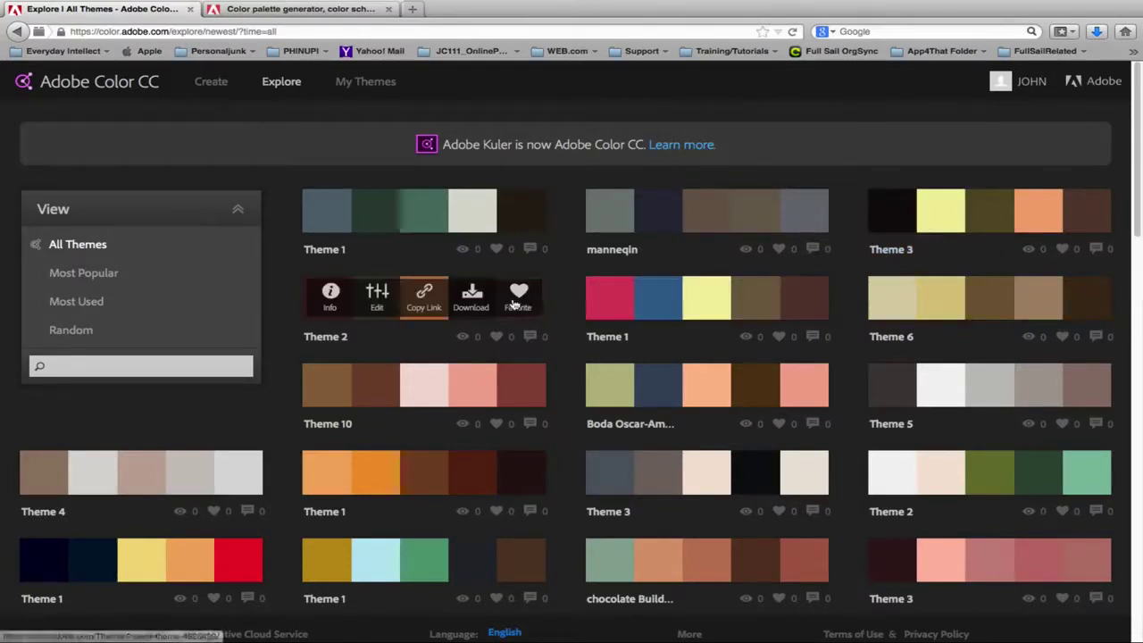
{"action": "left_click", "coordinate": [376, 295]}
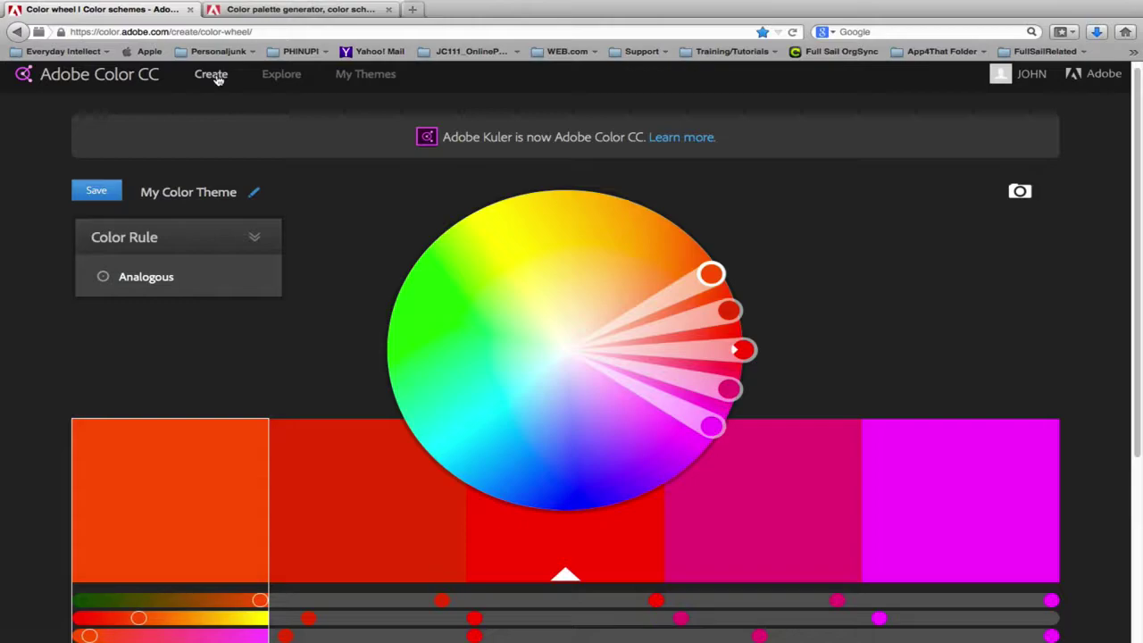
- Go back to the Explore gallery, compare the actions offered on several themes and open the info page of Theme 2
{"action": "left_click", "coordinate": [281, 74]}
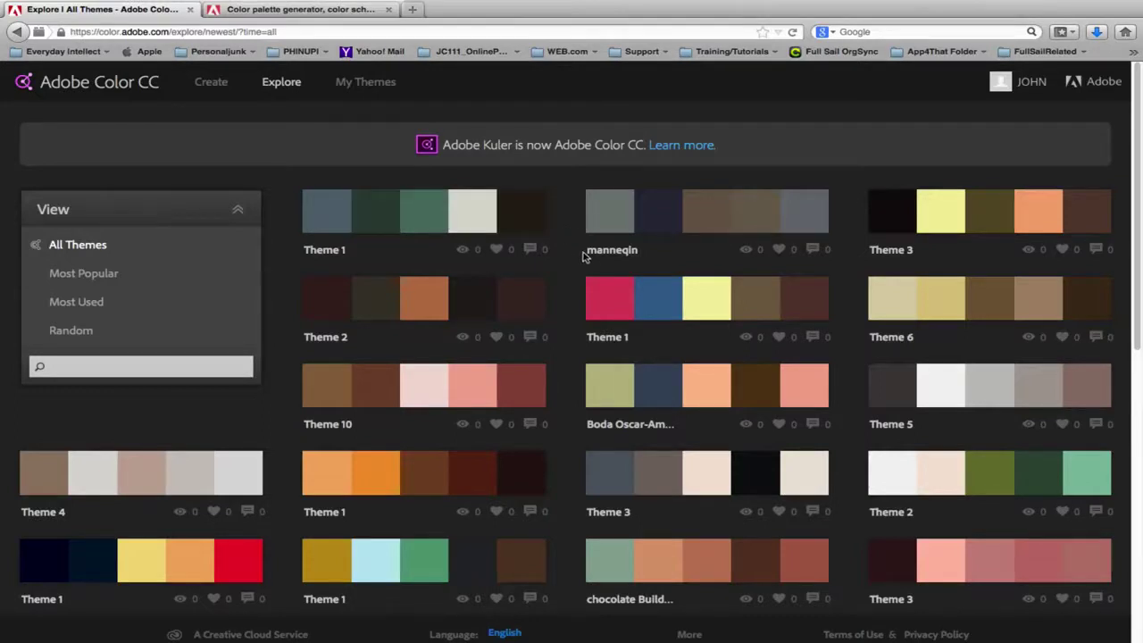
{"action": "mouse_move", "coordinate": [664, 248]}
{"action": "mouse_move", "coordinate": [871, 241]}
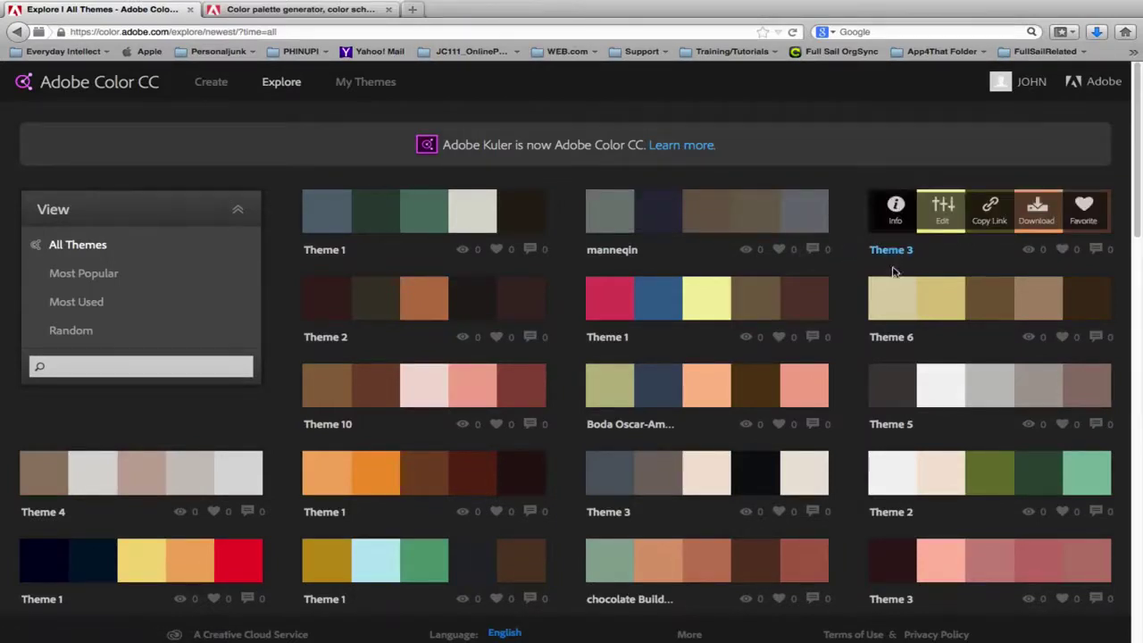
{"action": "mouse_move", "coordinate": [896, 291]}
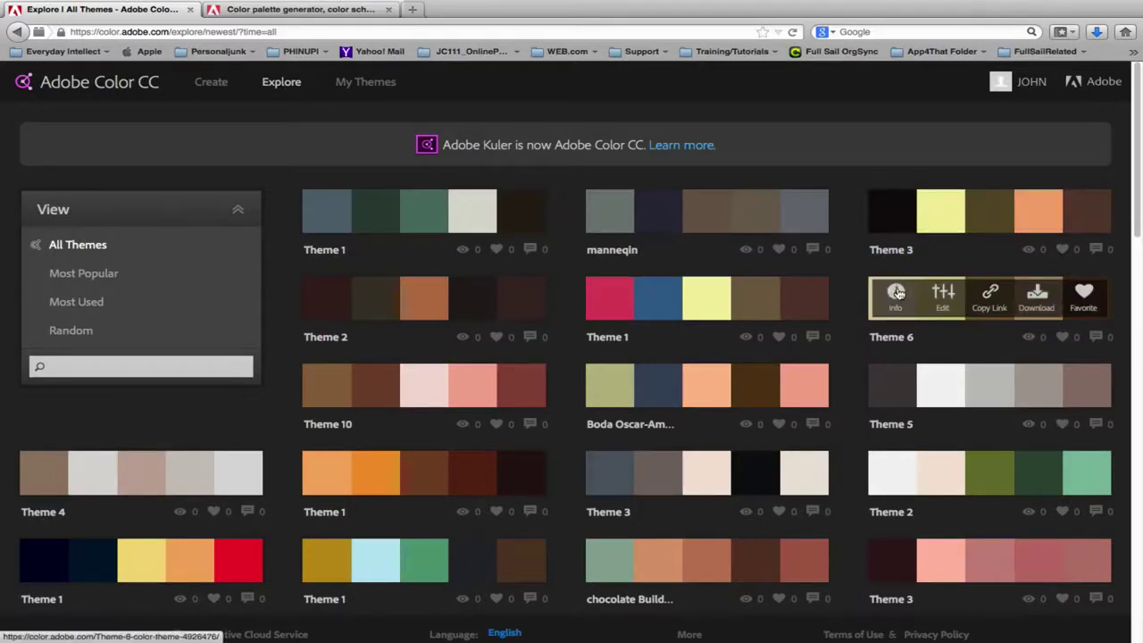
{"action": "mouse_move", "coordinate": [786, 304]}
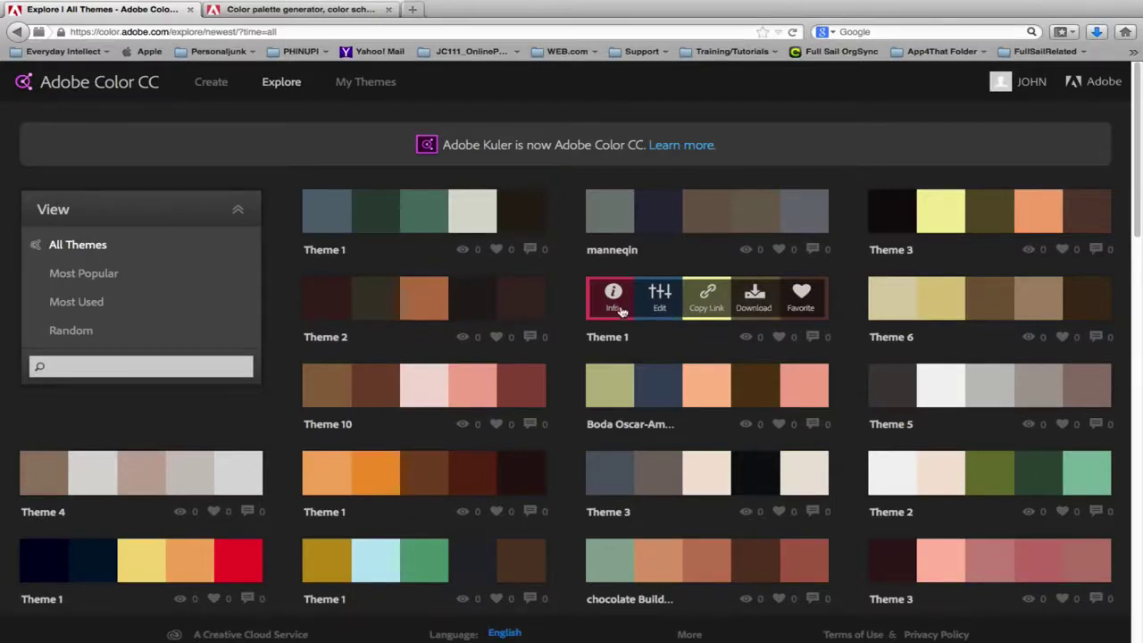
{"action": "mouse_move", "coordinate": [532, 309]}
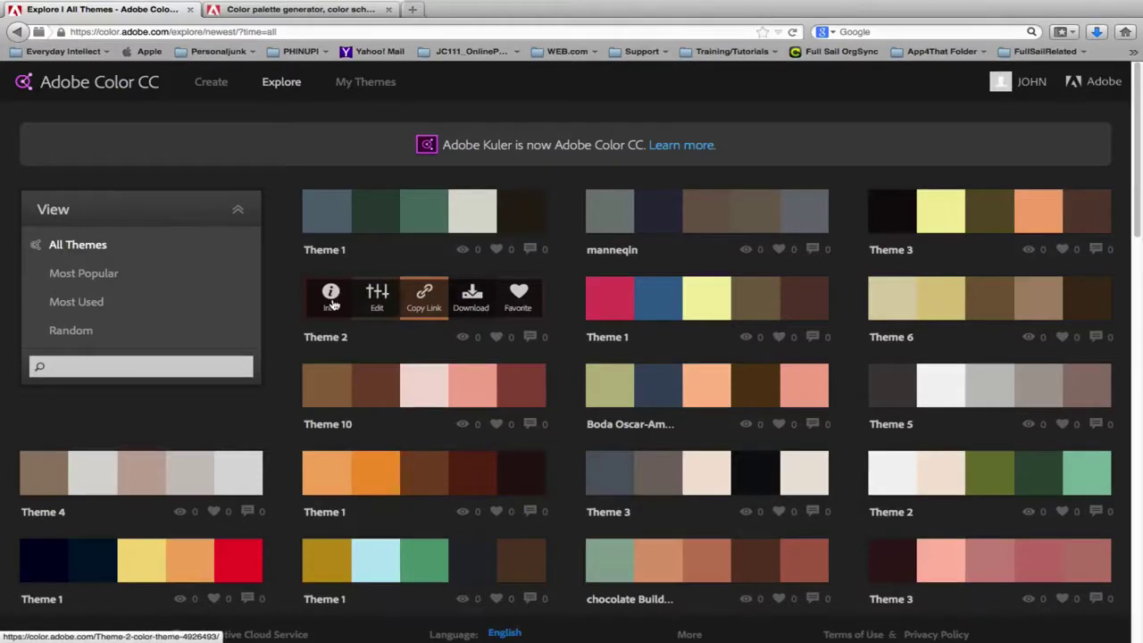
{"action": "left_click", "coordinate": [331, 301]}
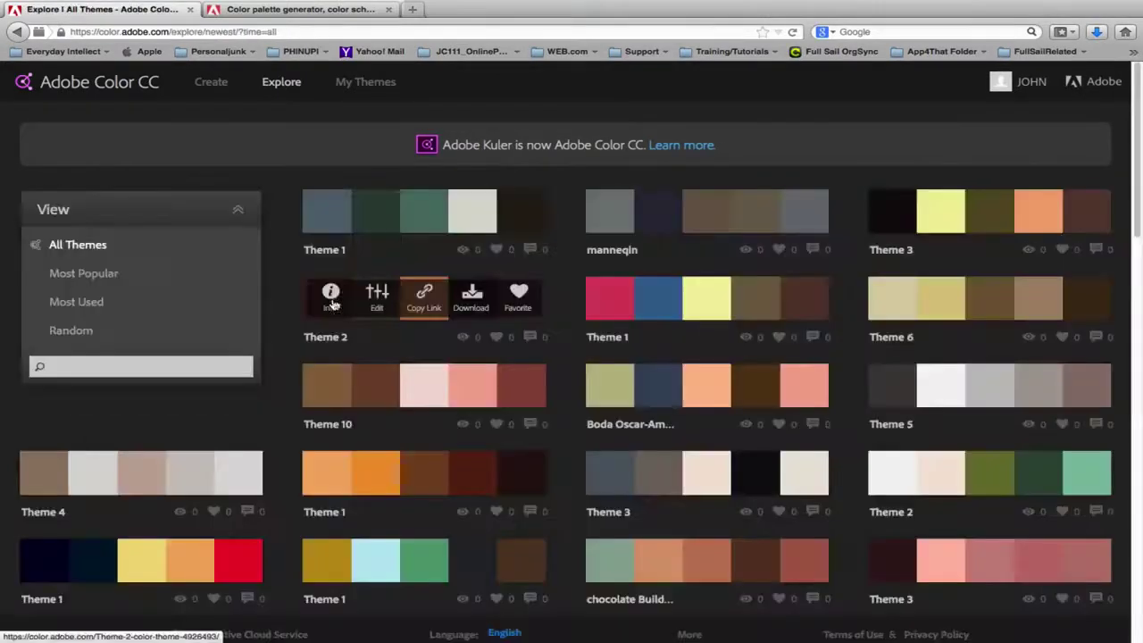
{"action": "left_click", "coordinate": [331, 302]}
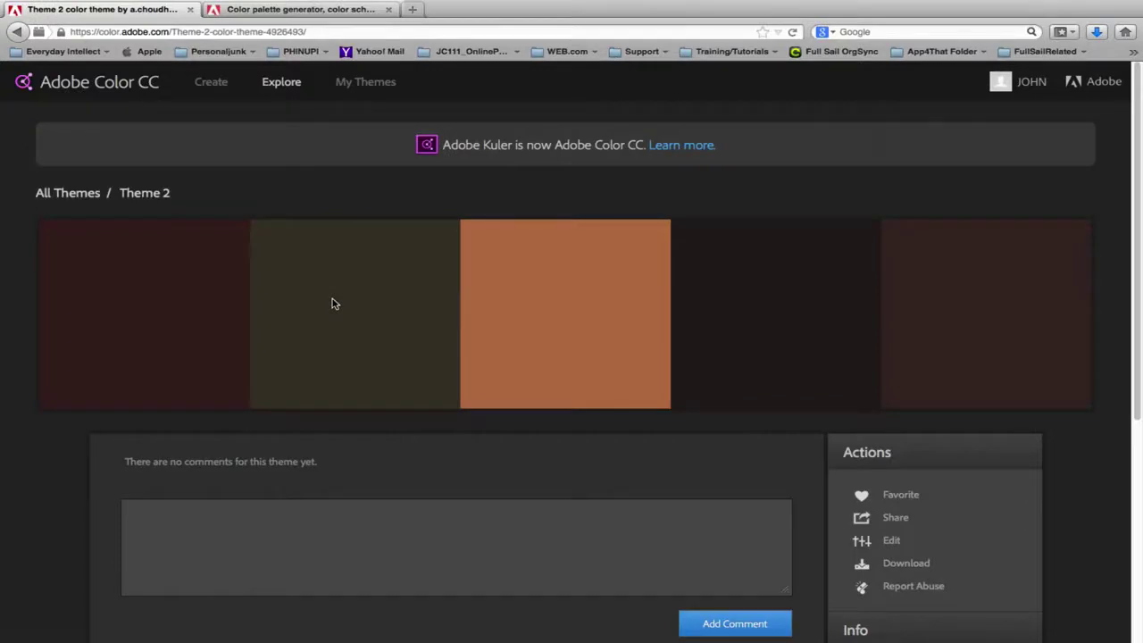
- Examine Theme 2's comment area, actions and creator information
{"action": "scroll", "coordinate": [331, 303], "scroll_direction": "down", "scroll_amount": 1}
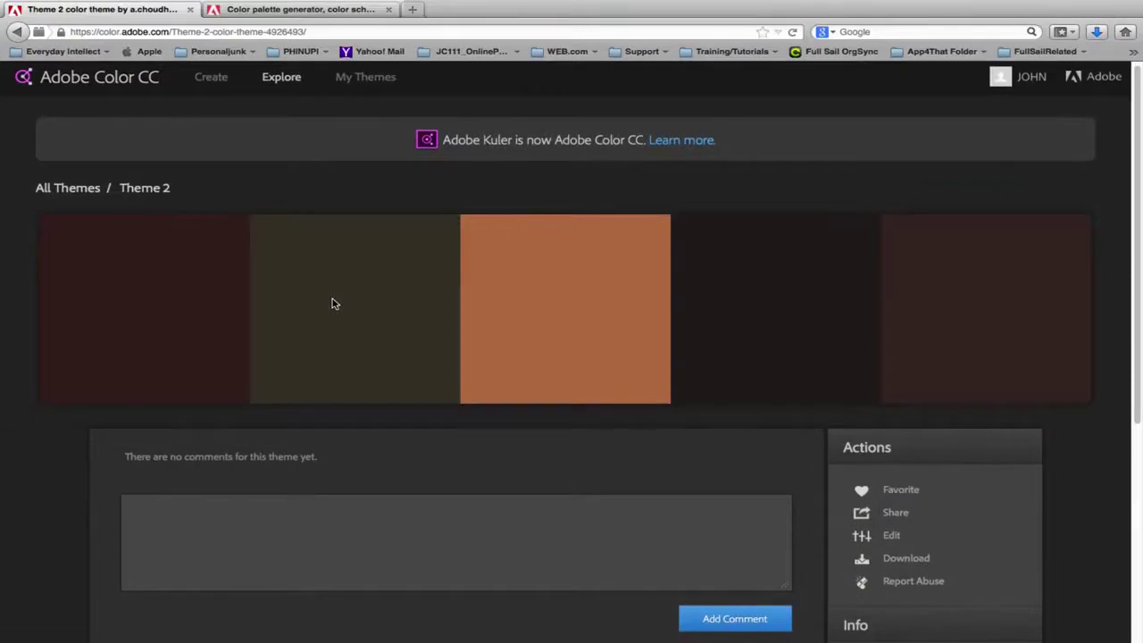
{"action": "scroll", "coordinate": [331, 304], "scroll_direction": "down", "scroll_amount": 1}
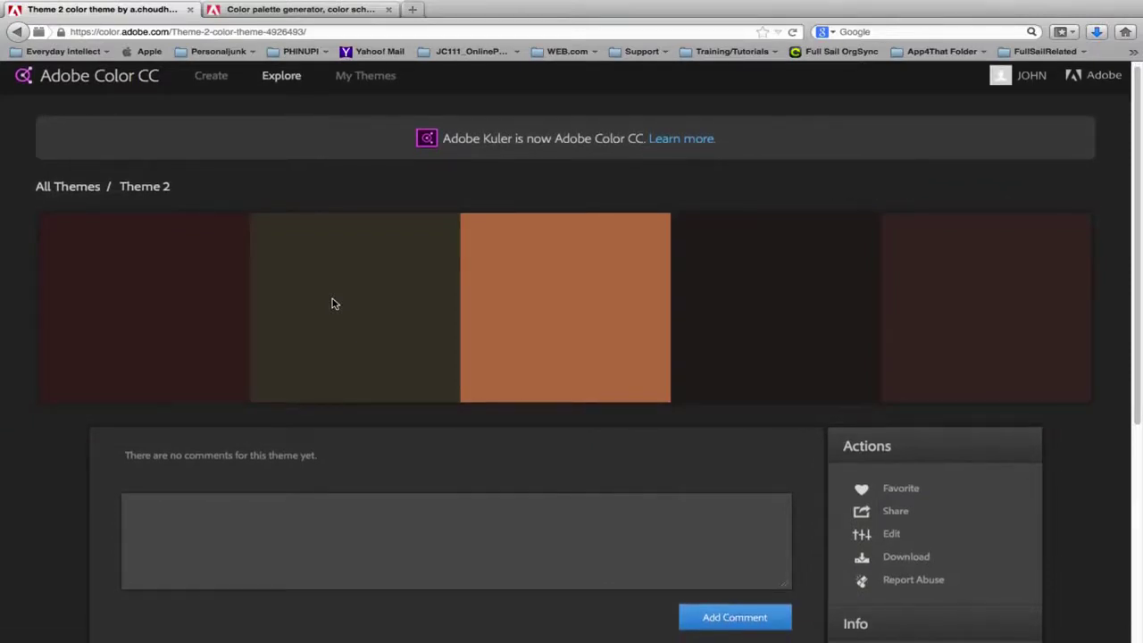
{"action": "scroll", "coordinate": [332, 304], "scroll_direction": "down", "scroll_amount": 2}
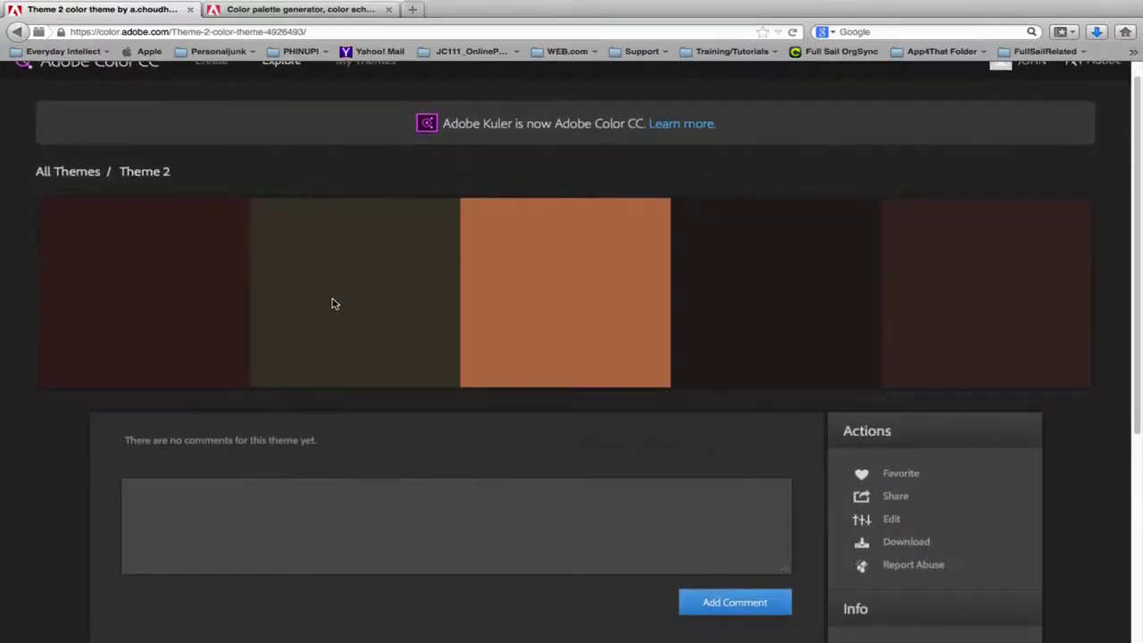
{"action": "scroll", "coordinate": [331, 304], "scroll_direction": "down", "scroll_amount": 3}
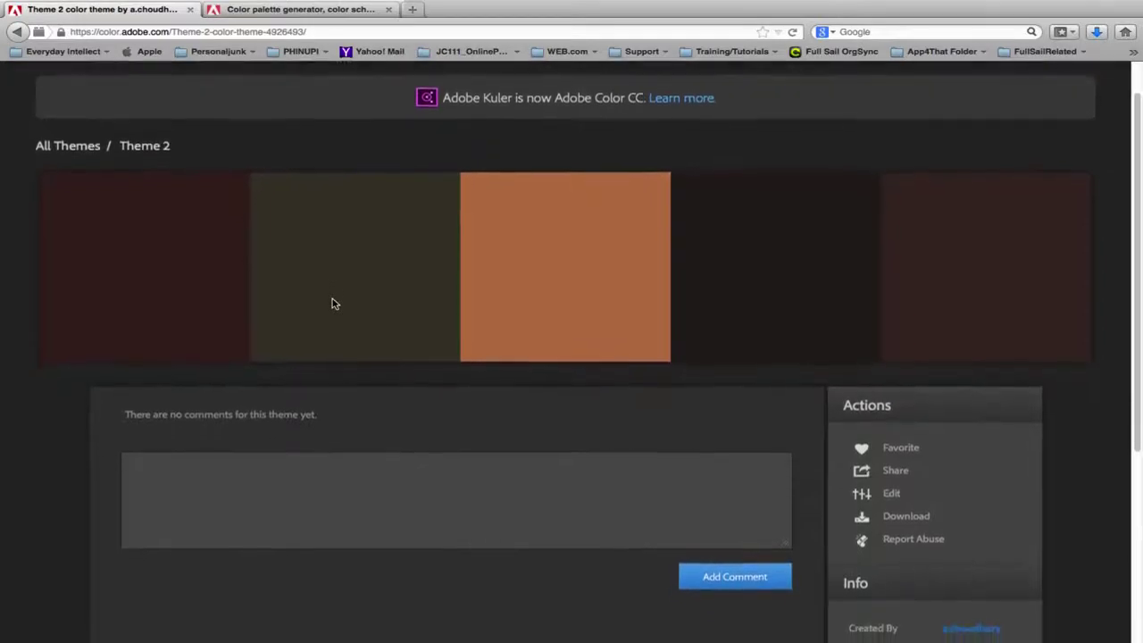
{"action": "scroll", "coordinate": [331, 304], "scroll_direction": "down", "scroll_amount": 1}
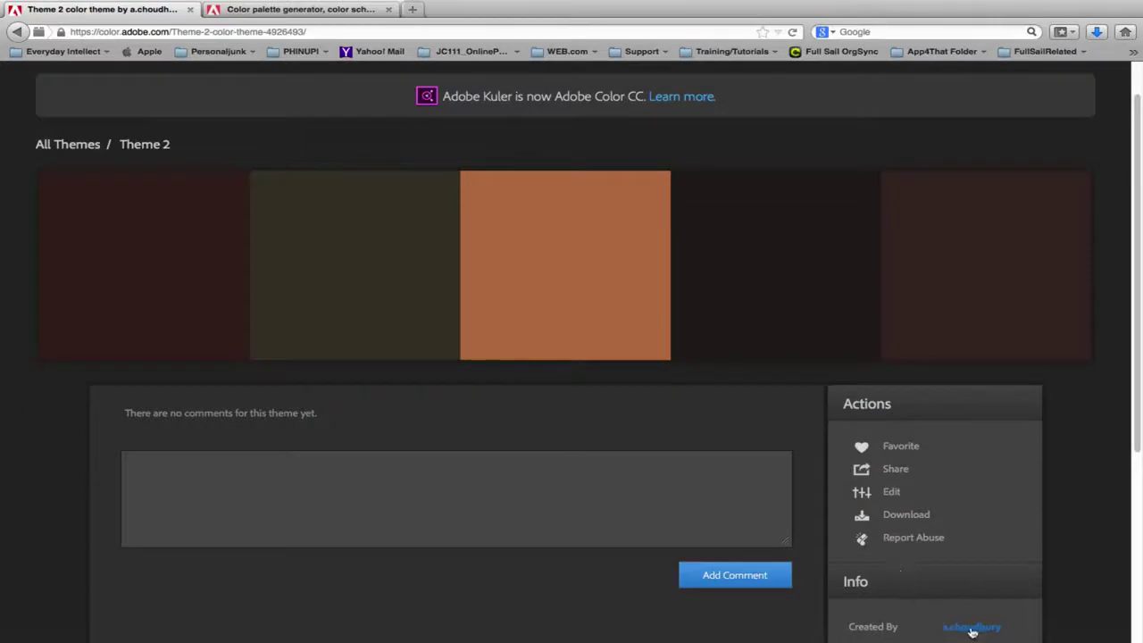
- Return to the theme gallery and view the Most Popular themes followed by the Most Used themes
{"action": "left_click", "coordinate": [16, 35]}
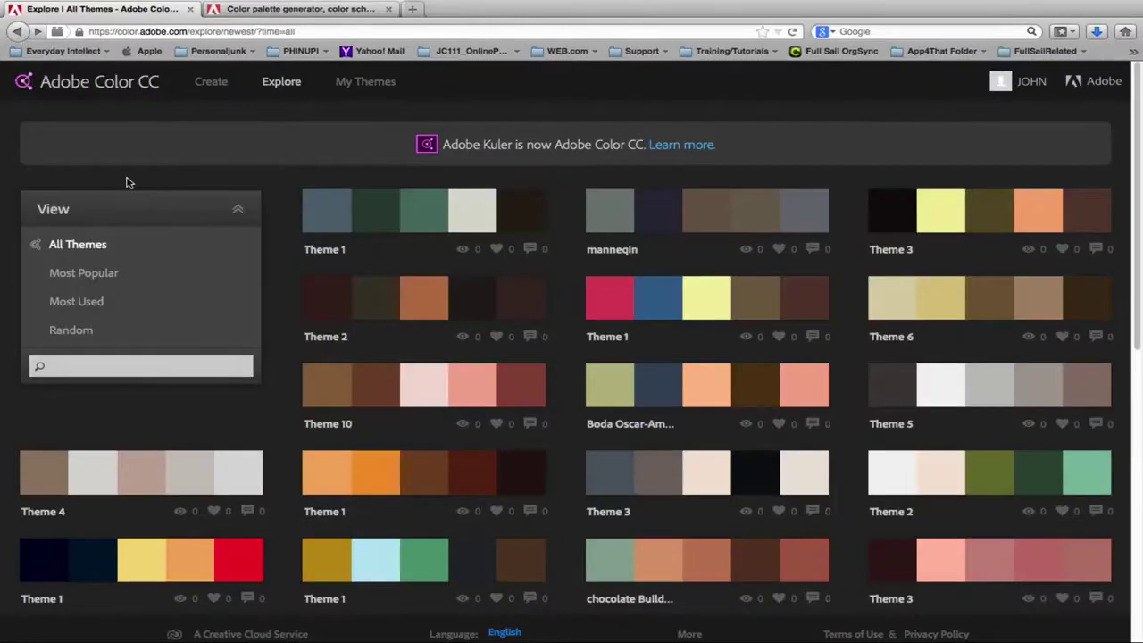
{"action": "left_click", "coordinate": [83, 272]}
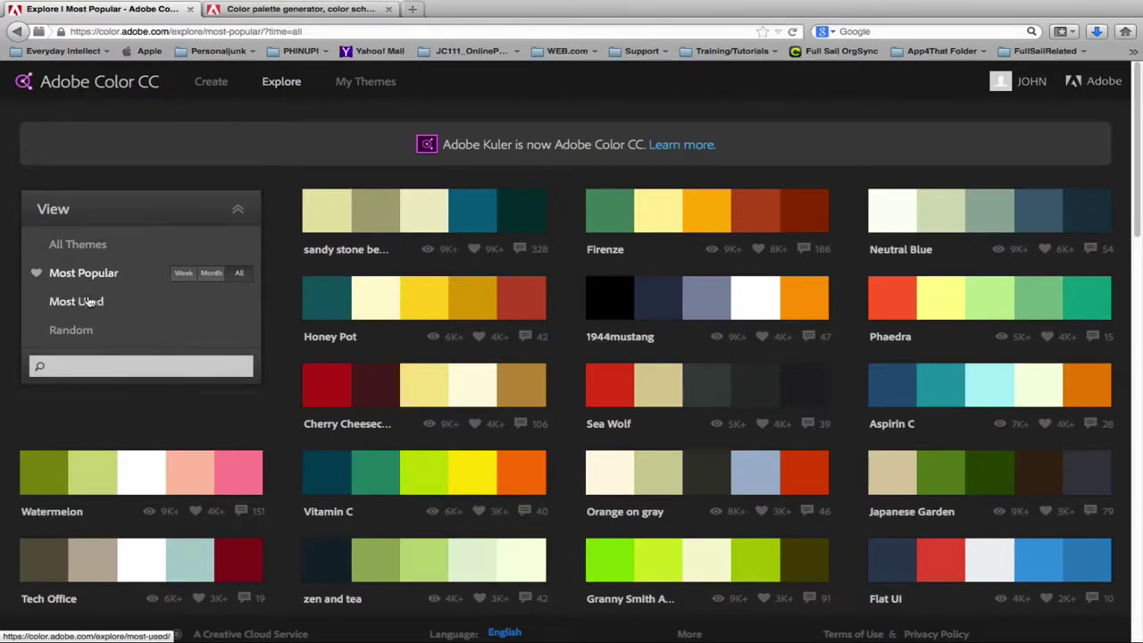
{"action": "left_click", "coordinate": [89, 304]}
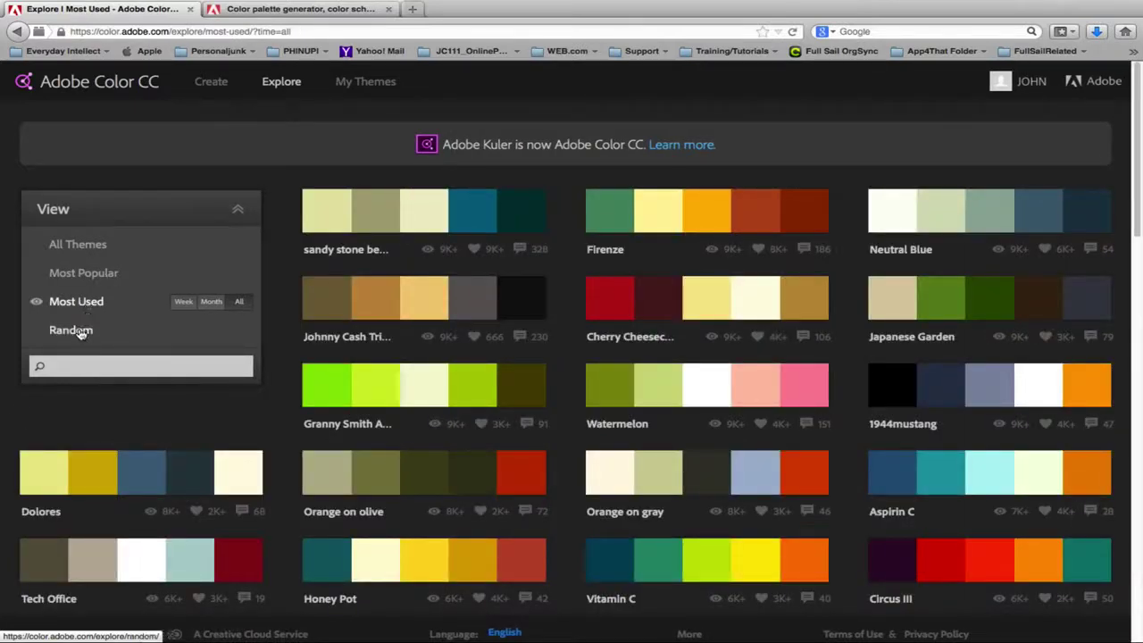
- View the Random themes in the gallery, followed by the collection of personally saved themes
{"action": "left_click", "coordinate": [81, 332]}
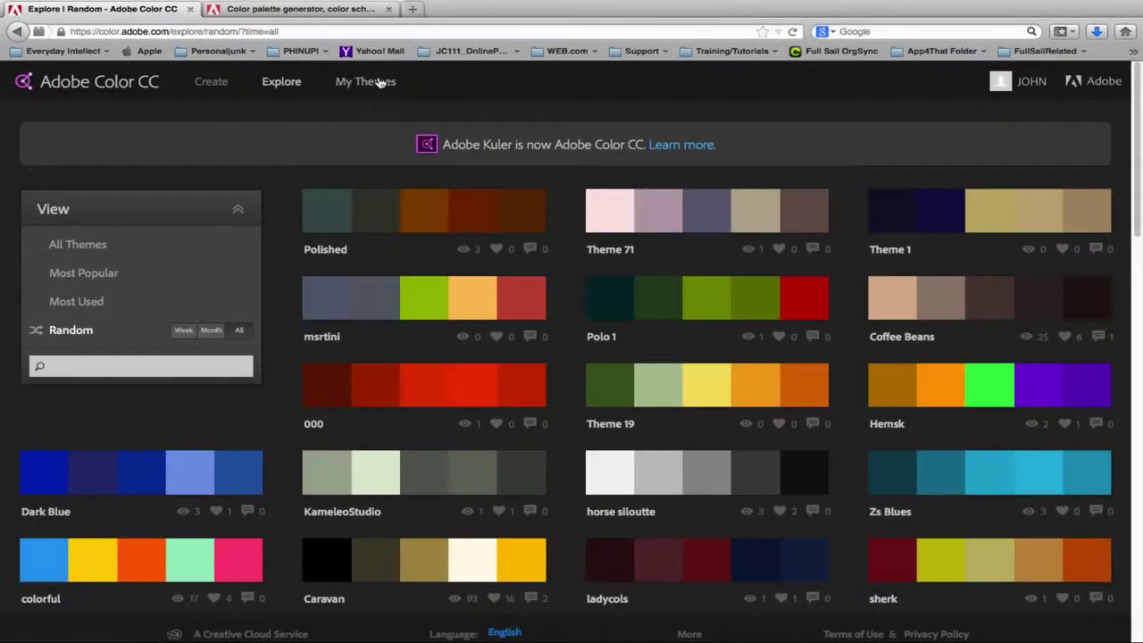
{"action": "left_click", "coordinate": [378, 83]}
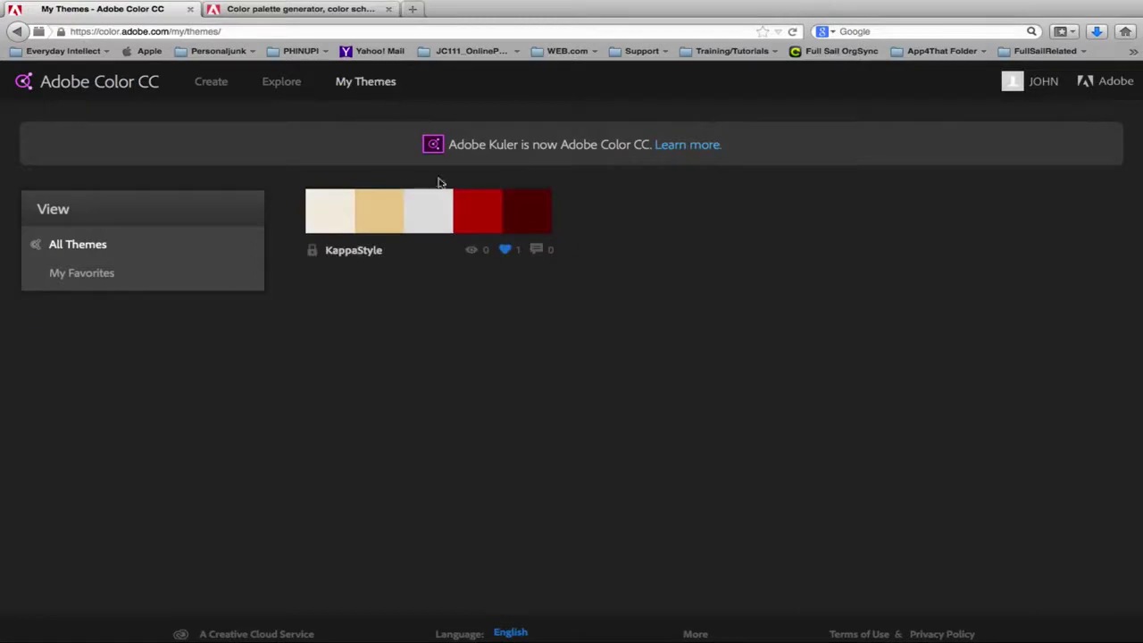
{"action": "mouse_move", "coordinate": [379, 242]}
- Return to the color wheel page and create a theme from the 2014-11-28 screenshot image on the Desktop
{"action": "left_click", "coordinate": [214, 85]}
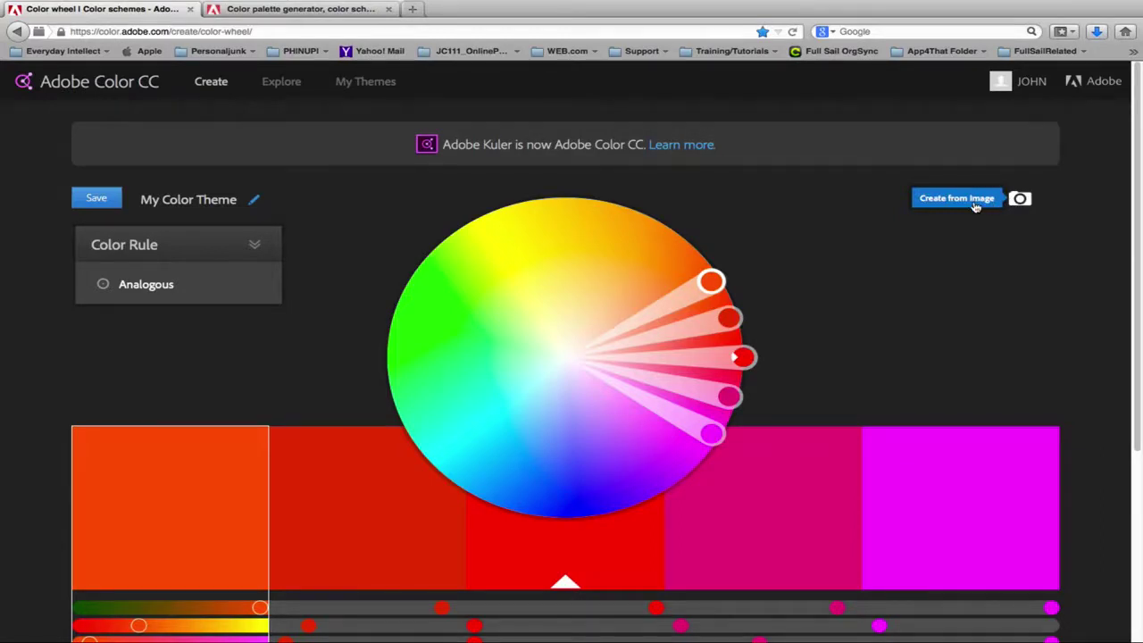
{"action": "left_click", "coordinate": [976, 204]}
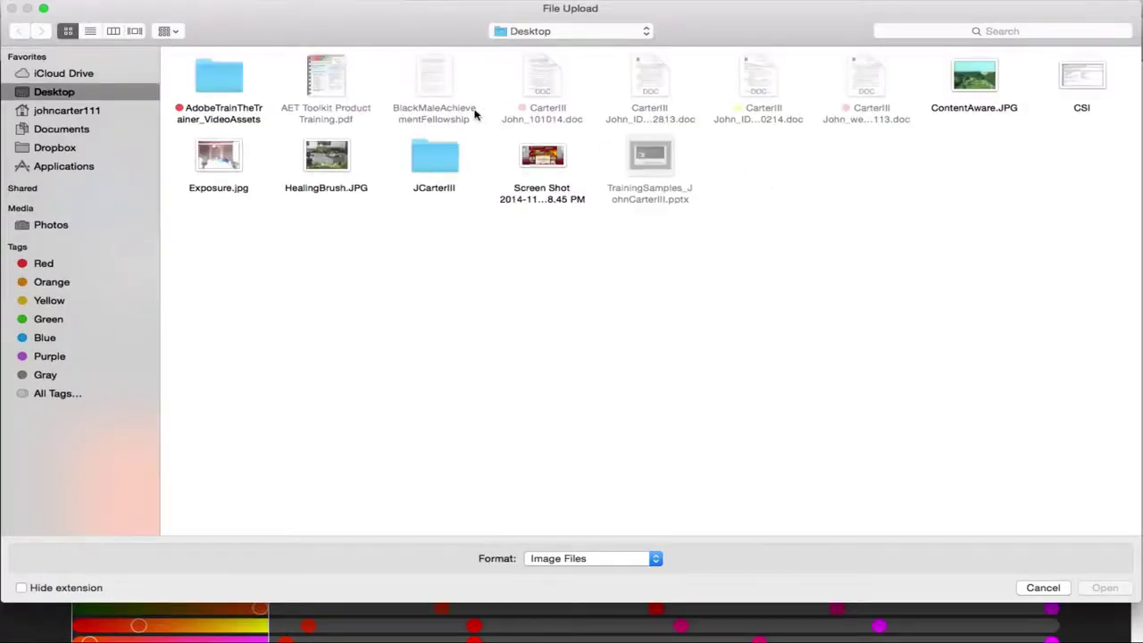
{"action": "left_click", "coordinate": [542, 164]}
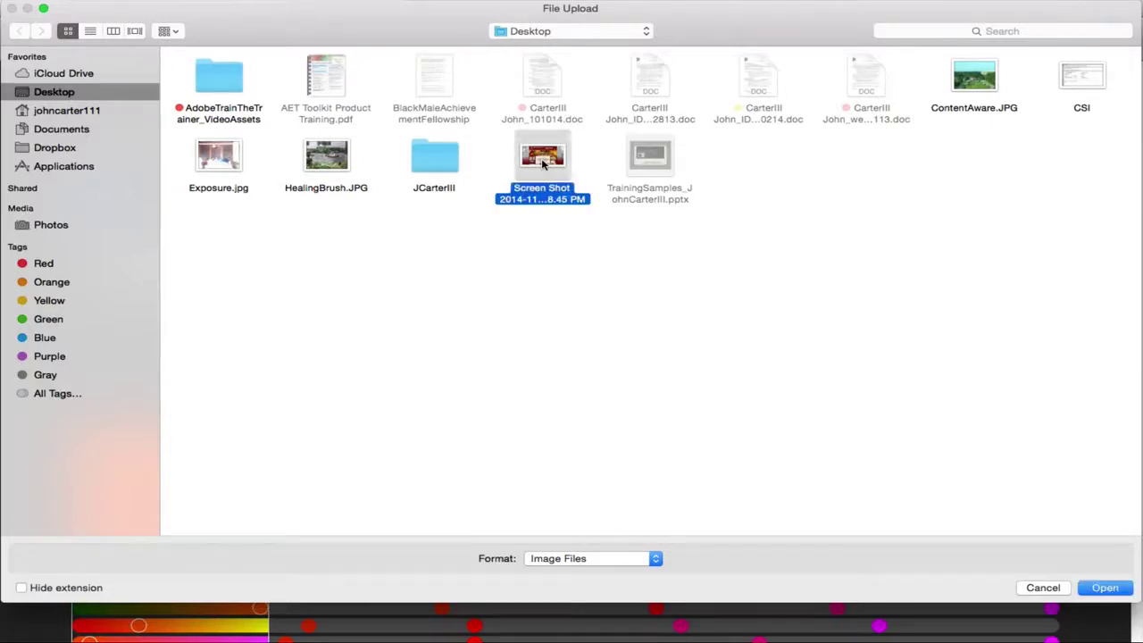
{"action": "left_click", "coordinate": [1104, 588]}
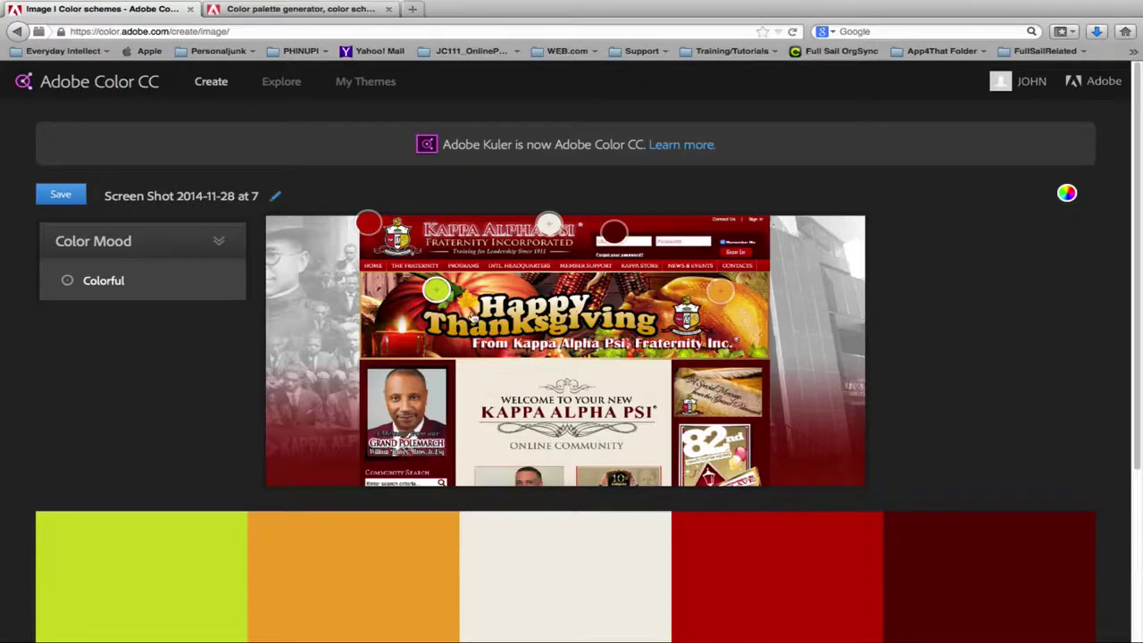
- Reposition four color markers on the image onto the cream page background, dark red header, light gray side area and tan parchment picture
{"action": "left_click_drag", "start_coordinate": [435, 288], "coordinate": [497, 455]}
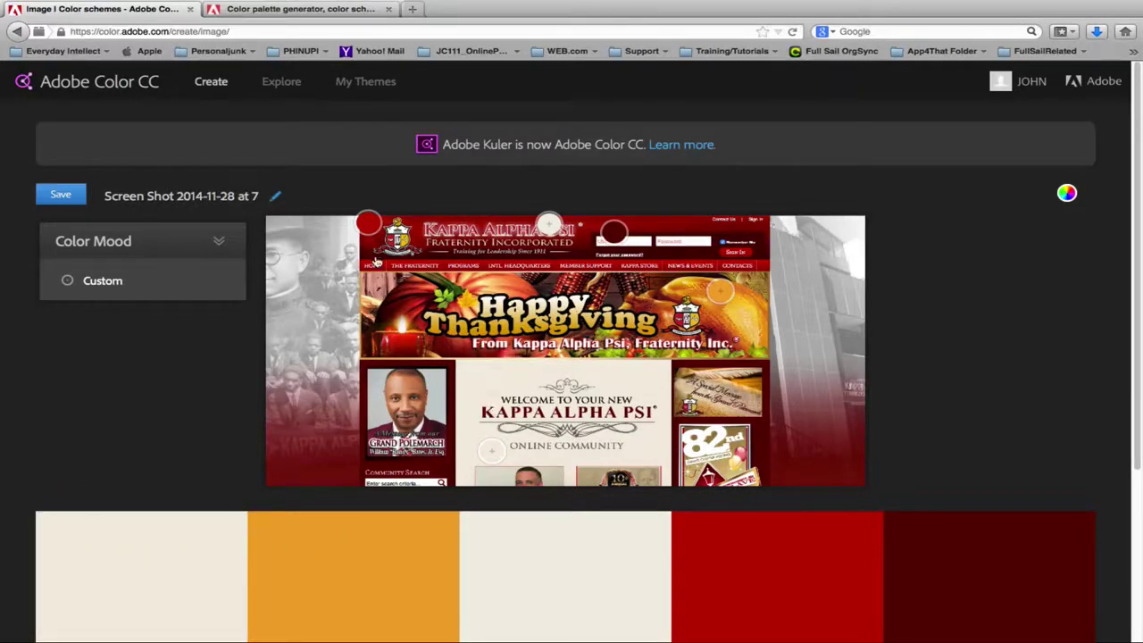
{"action": "mouse_move", "coordinate": [373, 220]}
{"action": "left_mouse_down"}
{"action": "mouse_move", "coordinate": [370, 242]}
{"action": "mouse_move", "coordinate": [395, 255]}
{"action": "mouse_move", "coordinate": [374, 242]}
{"action": "left_mouse_up"}
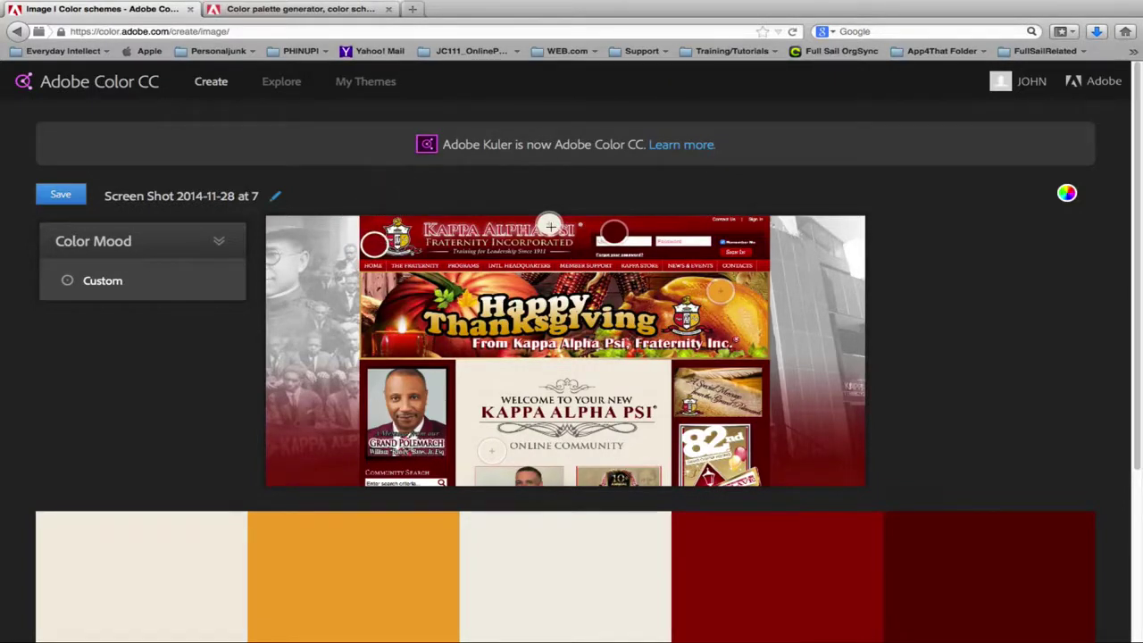
{"action": "left_click_drag", "start_coordinate": [549, 224], "coordinate": [350, 241]}
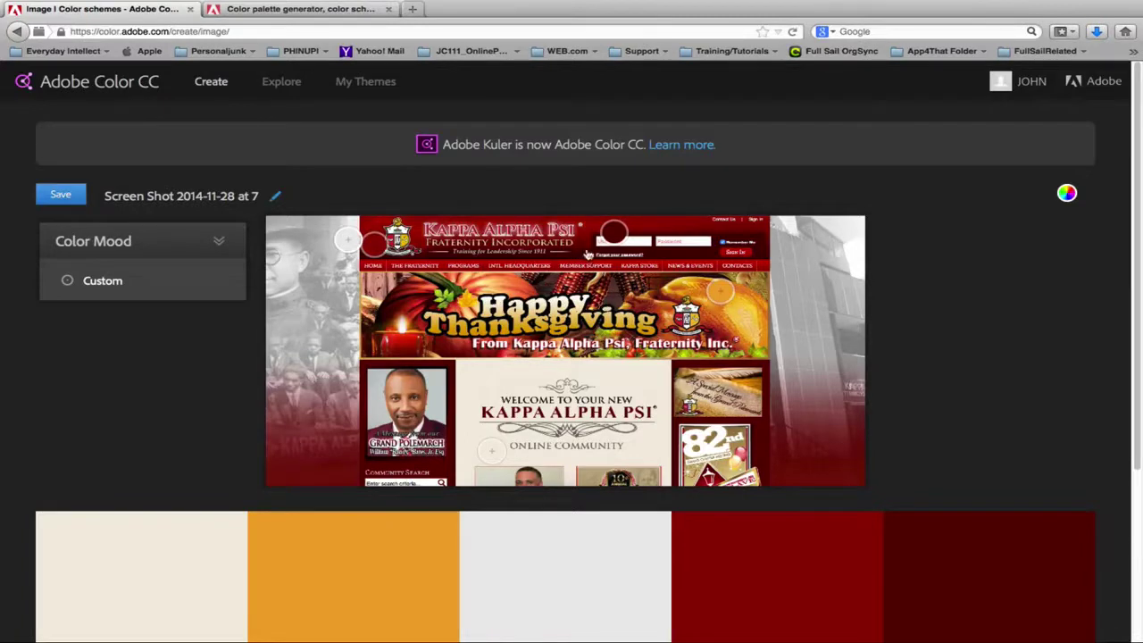
{"action": "left_click_drag", "start_coordinate": [719, 287], "coordinate": [712, 379]}
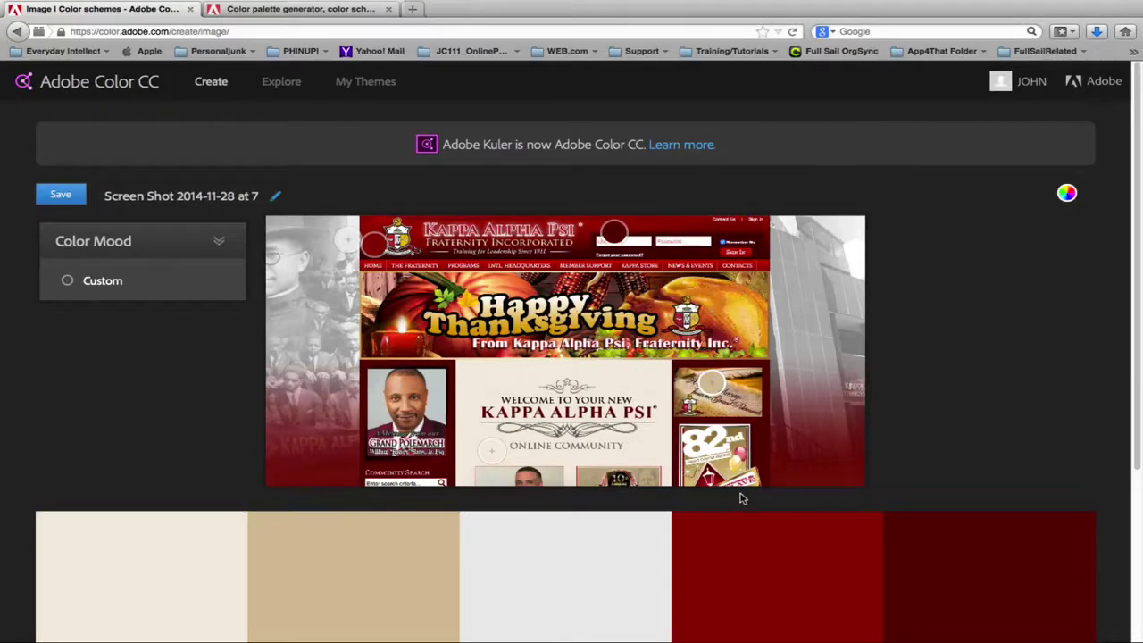
- Edit the image theme's name, replacing part of the screenshot title with "tes"
{"action": "left_click", "coordinate": [134, 195]}
{"action": "left_click_drag", "start_coordinate": [107, 194], "coordinate": [246, 189]}
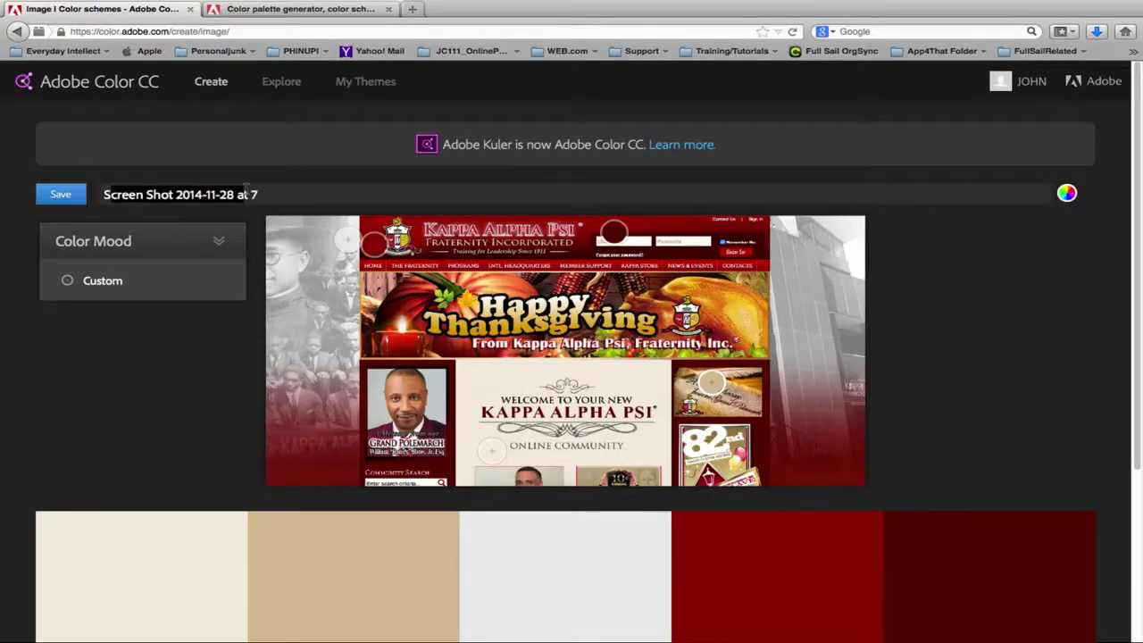
{"action": "type", "text": "t"}
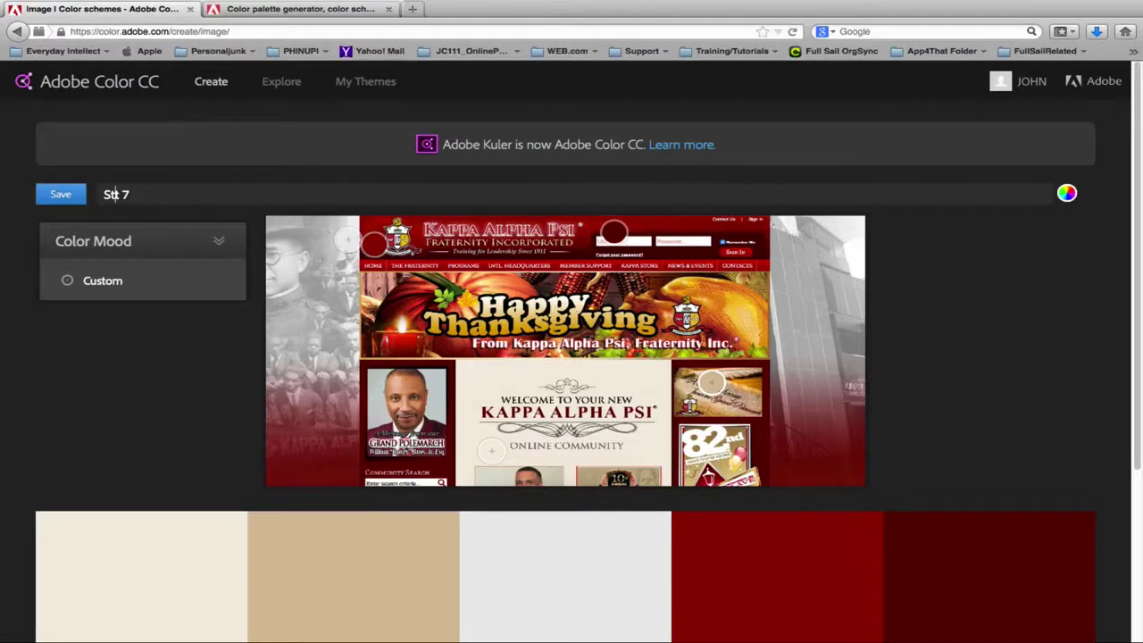
{"action": "key", "text": "BackSpace"}
{"action": "key", "text": "BackSpace"}
{"action": "type", "text": "tes"}
- Revisit the Explore and Create pages, and open theme 000 from the Random gallery for editing
{"action": "left_click", "coordinate": [294, 85]}
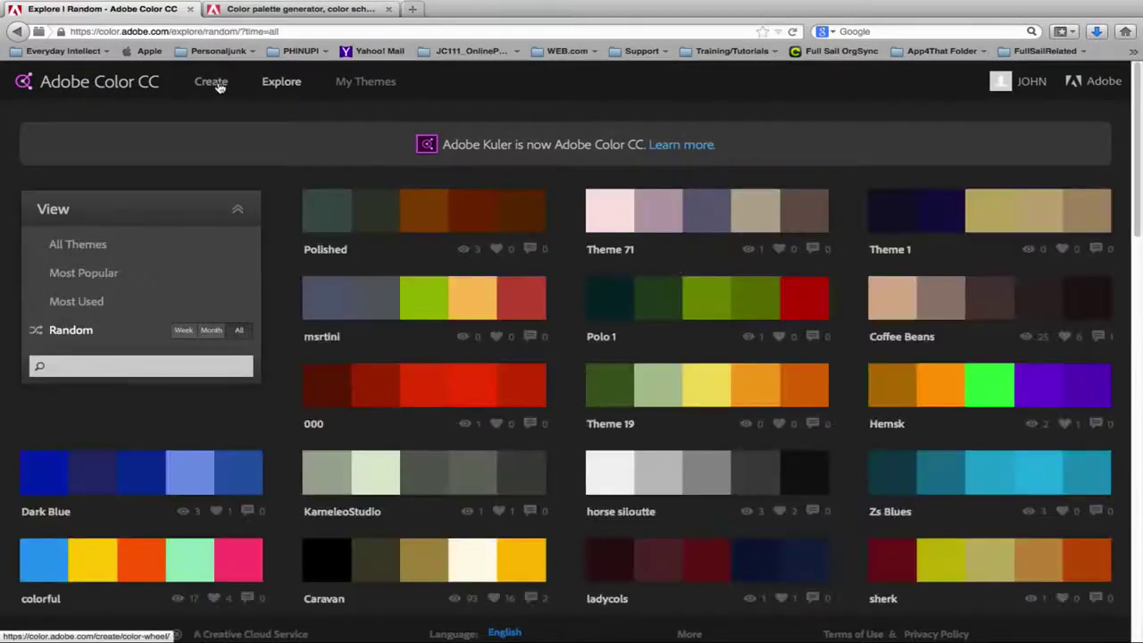
{"action": "left_click", "coordinate": [219, 84]}
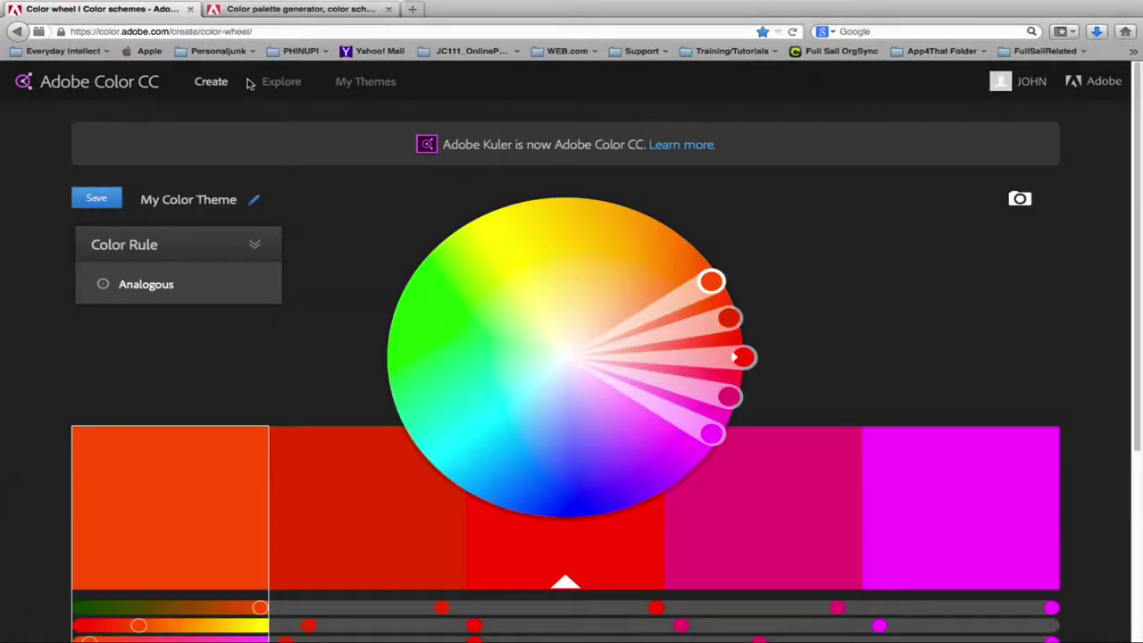
{"action": "mouse_move", "coordinate": [240, 267]}
{"action": "left_click", "coordinate": [277, 87]}
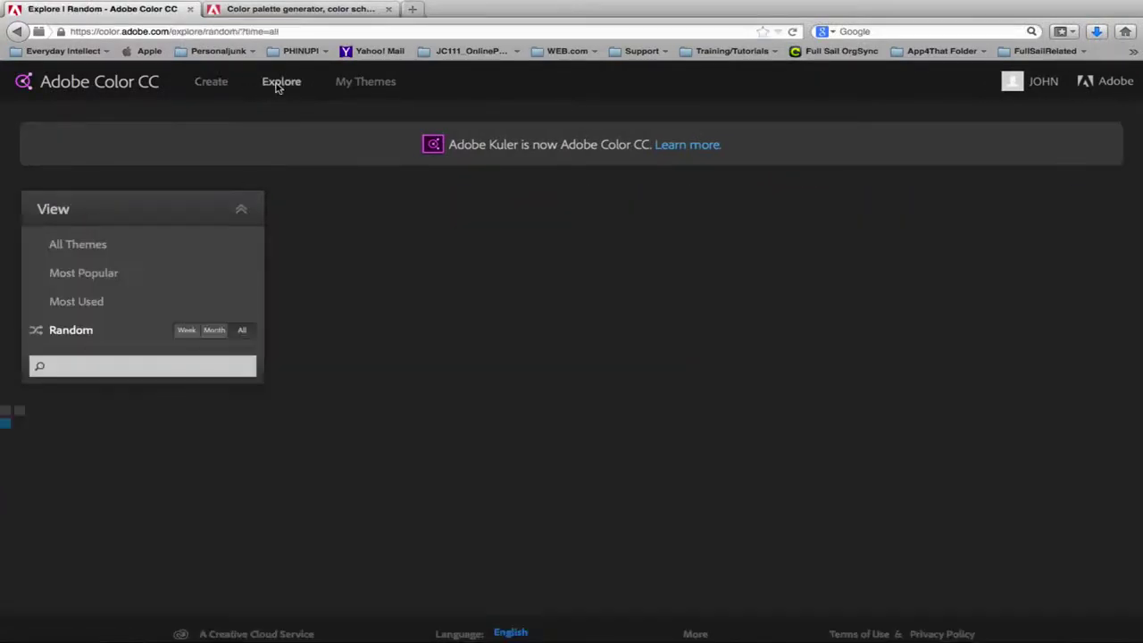
{"action": "mouse_move", "coordinate": [399, 399]}
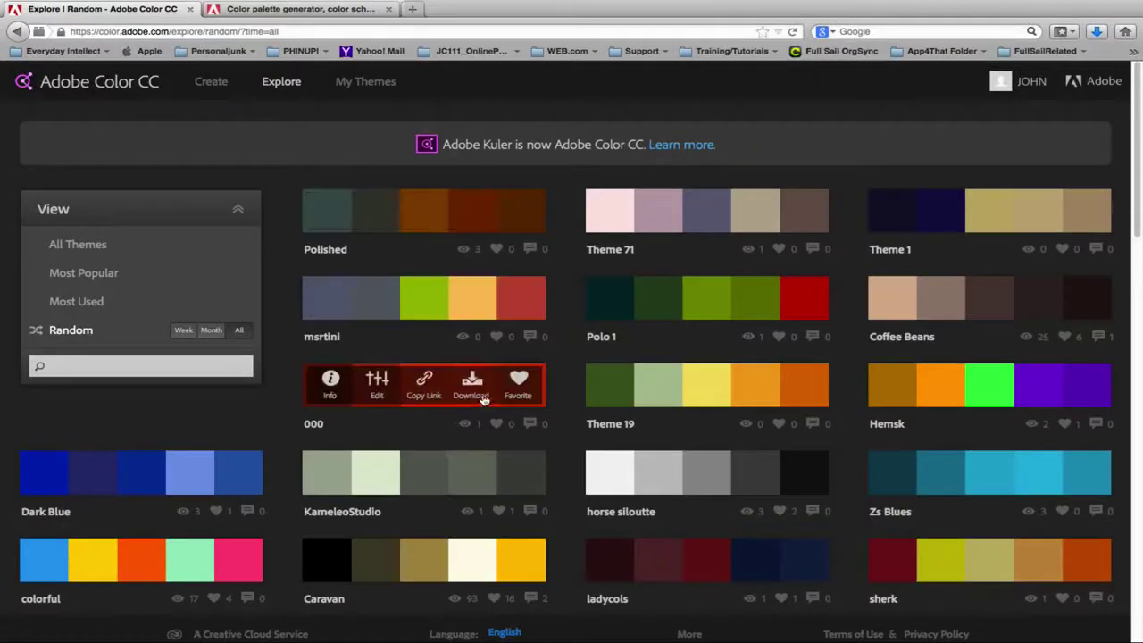
{"action": "left_click", "coordinate": [378, 385]}
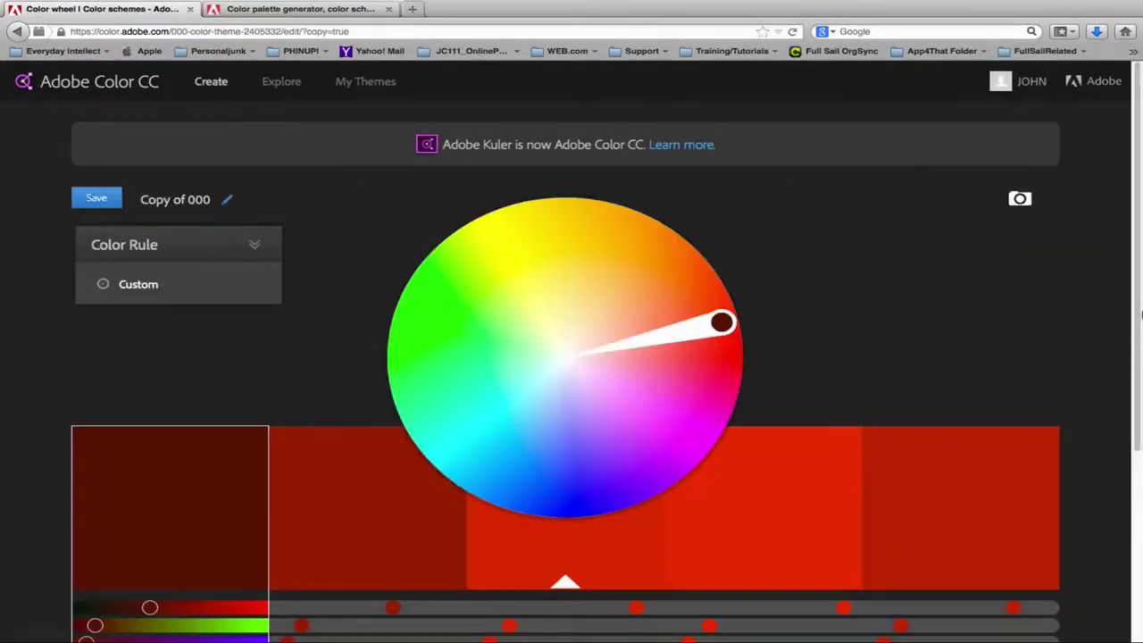
- Try the Analogous, Monochromatic, Triad, Complementary, Compound, Shades and Custom color rules on the copied theme, finishing with Analogous
{"action": "scroll", "coordinate": [1049, 276], "scroll_direction": "down", "scroll_amount": 1}
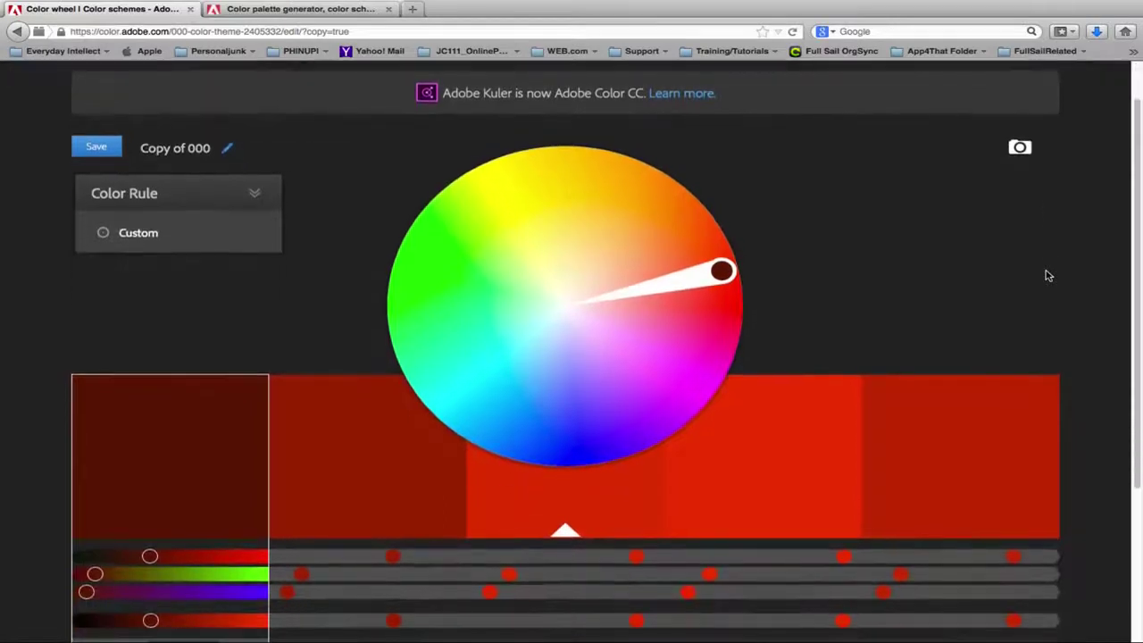
{"action": "left_click", "coordinate": [253, 193]}
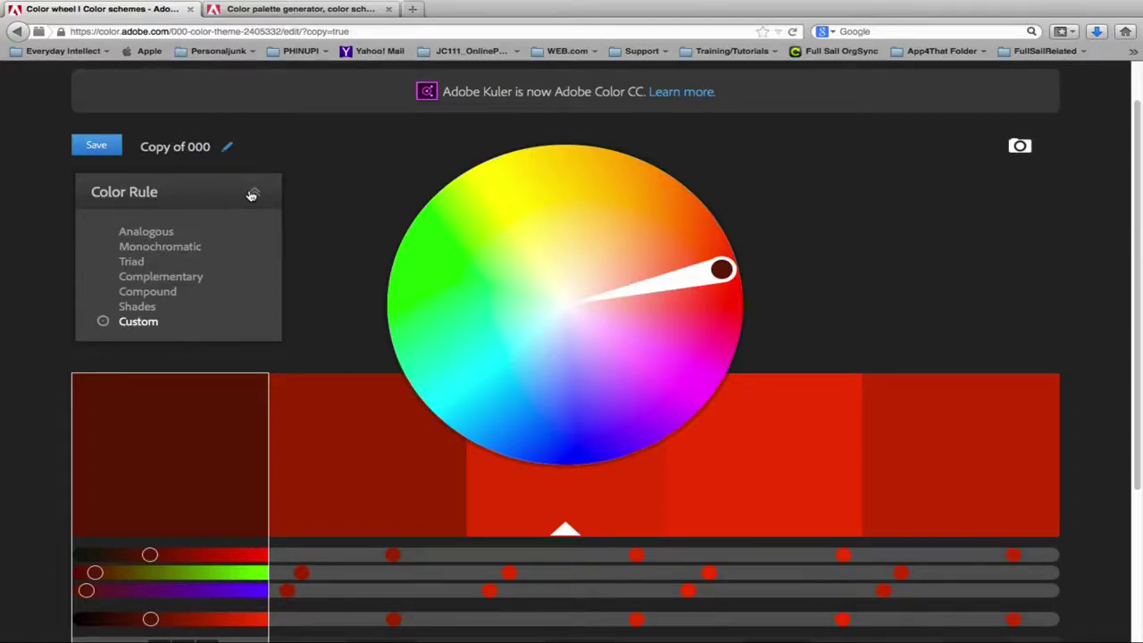
{"action": "left_click", "coordinate": [148, 234]}
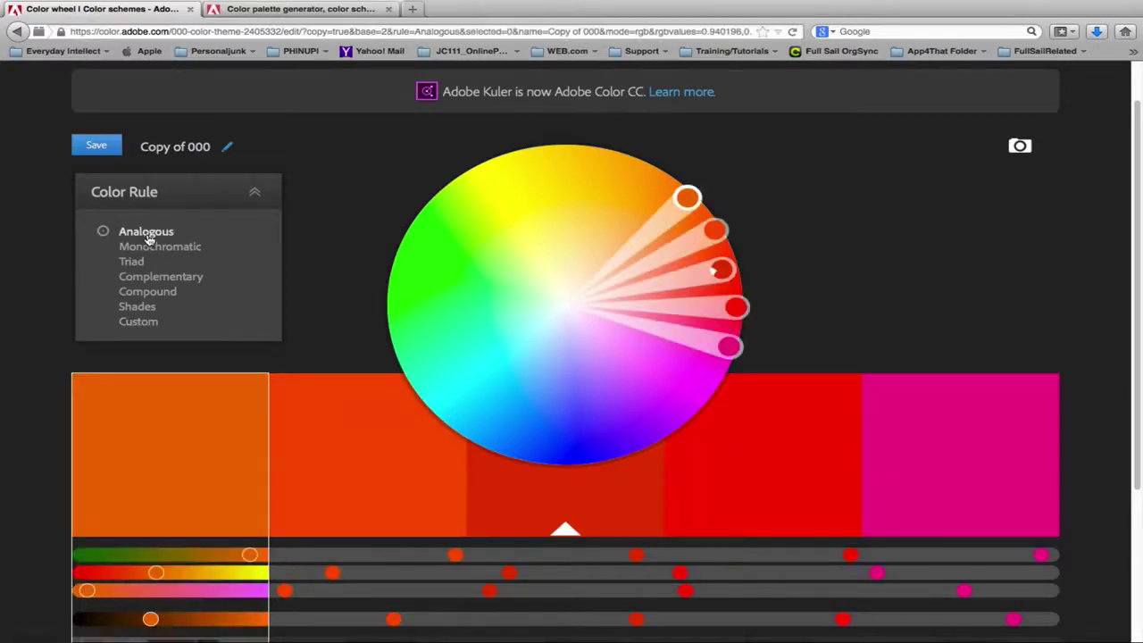
{"action": "left_click", "coordinate": [145, 248]}
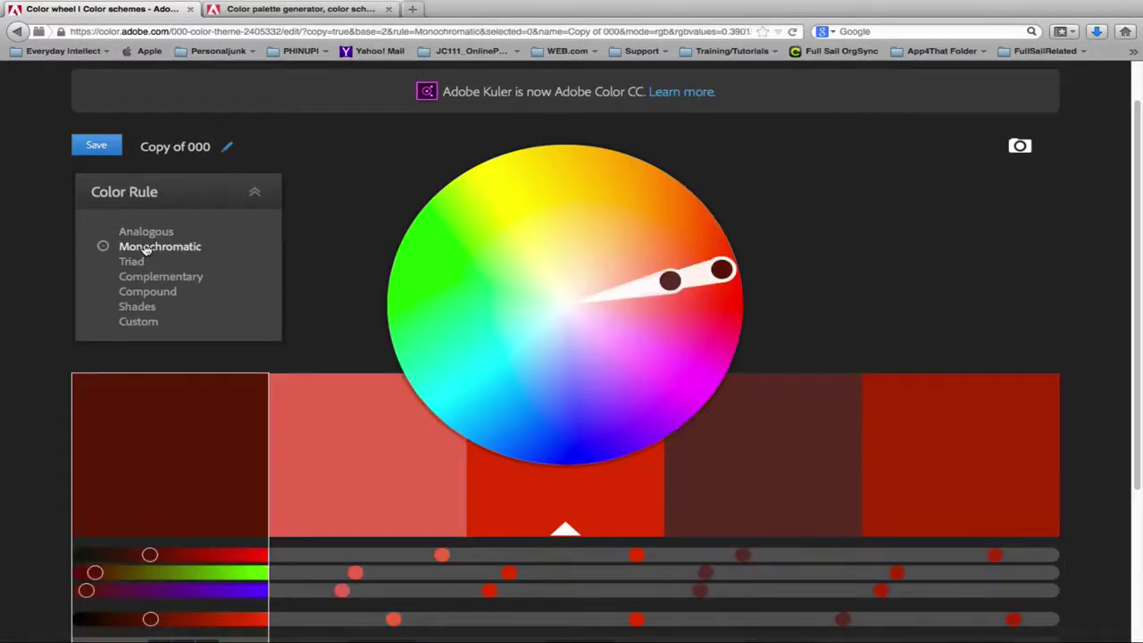
{"action": "left_click", "coordinate": [135, 263]}
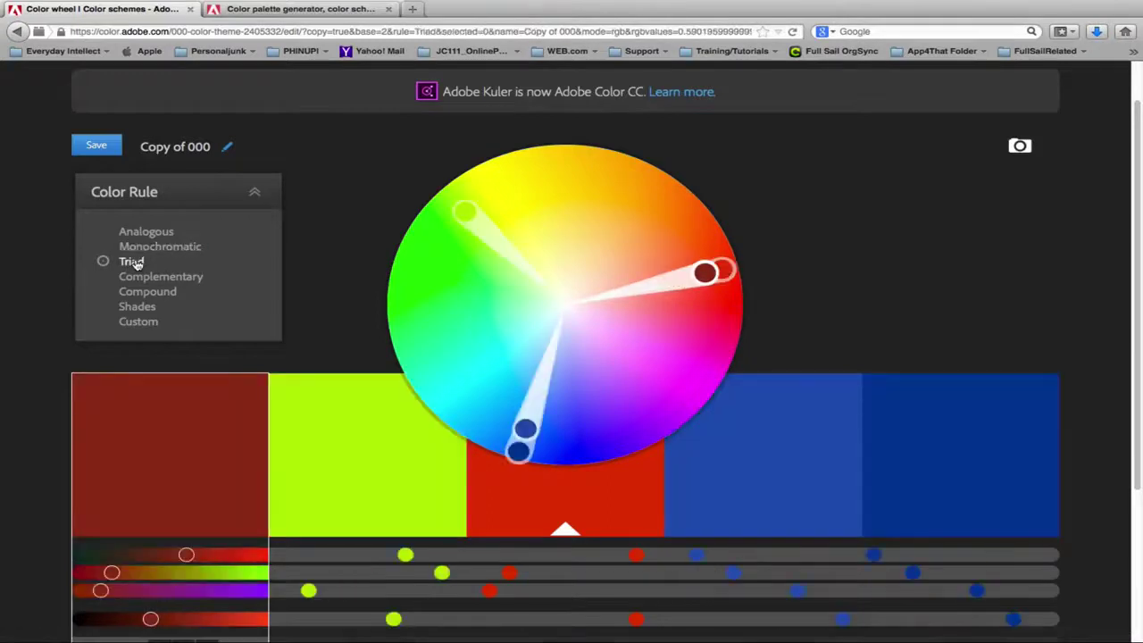
{"action": "left_click", "coordinate": [144, 278]}
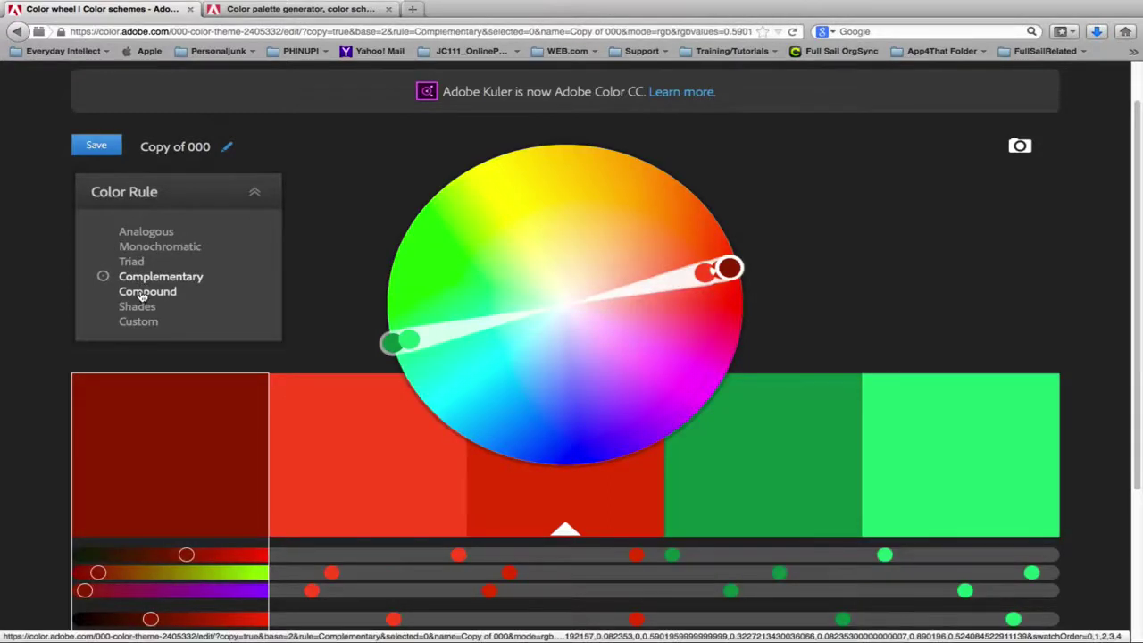
{"action": "left_click", "coordinate": [143, 294]}
{"action": "left_click", "coordinate": [139, 307]}
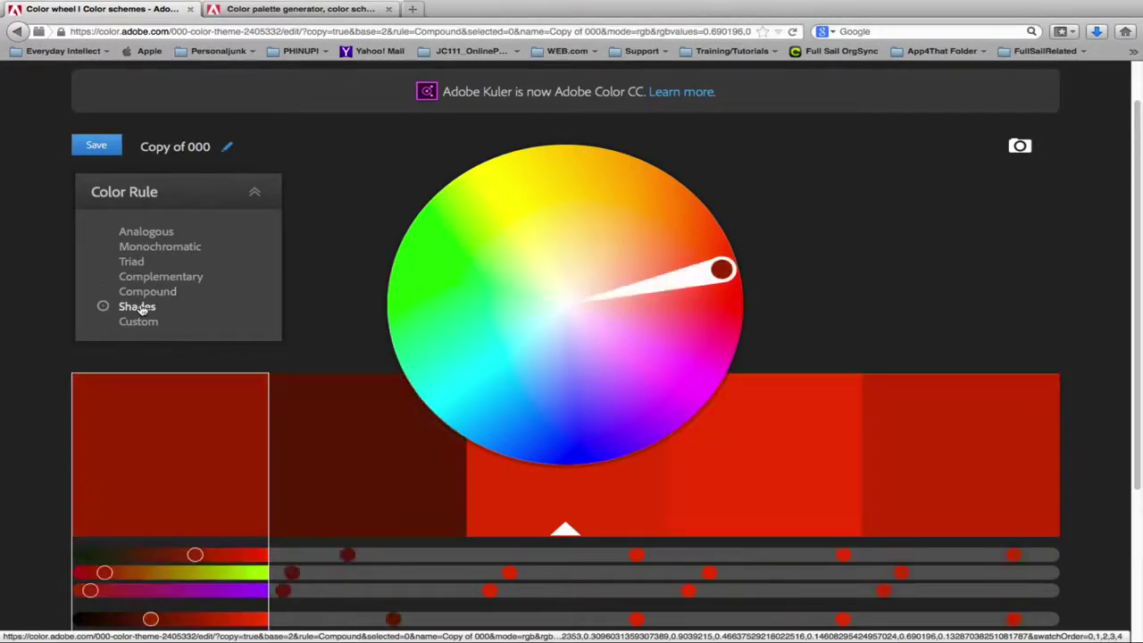
{"action": "left_click", "coordinate": [140, 322]}
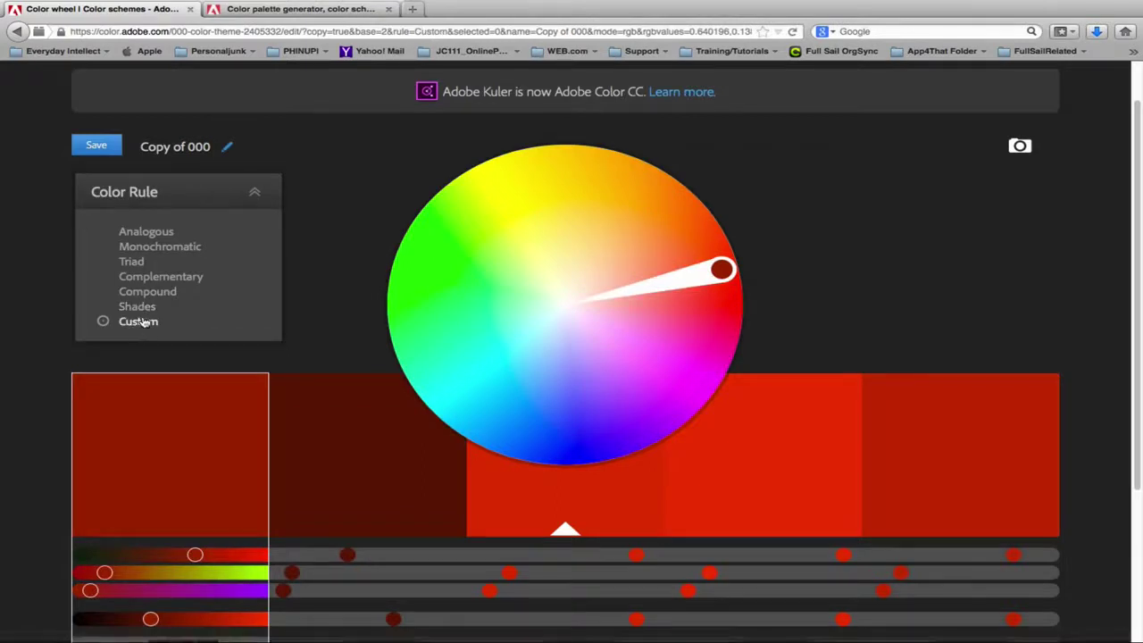
{"action": "left_click", "coordinate": [145, 232]}
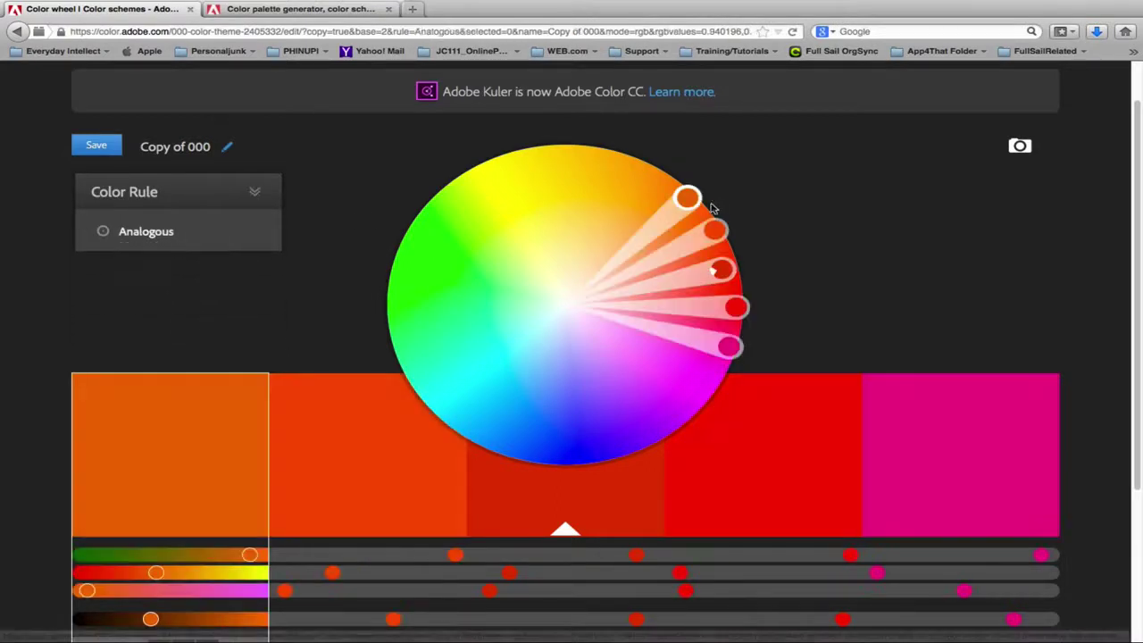
- On the color wheel, move the first color to pale yellow F0D76D, the second to orange FA8825 and the base color to red E32B1A
{"action": "scroll", "coordinate": [749, 201], "scroll_direction": "down", "scroll_amount": 1}
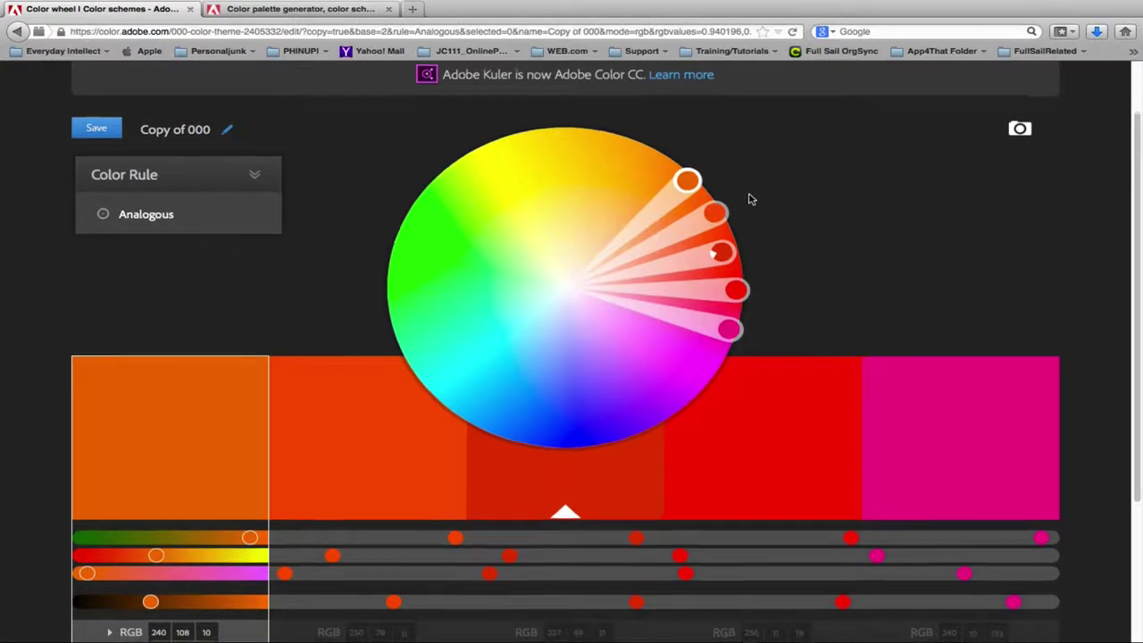
{"action": "scroll", "coordinate": [750, 197], "scroll_direction": "down", "scroll_amount": 3}
{"action": "scroll", "coordinate": [746, 189], "scroll_direction": "up", "scroll_amount": 1}
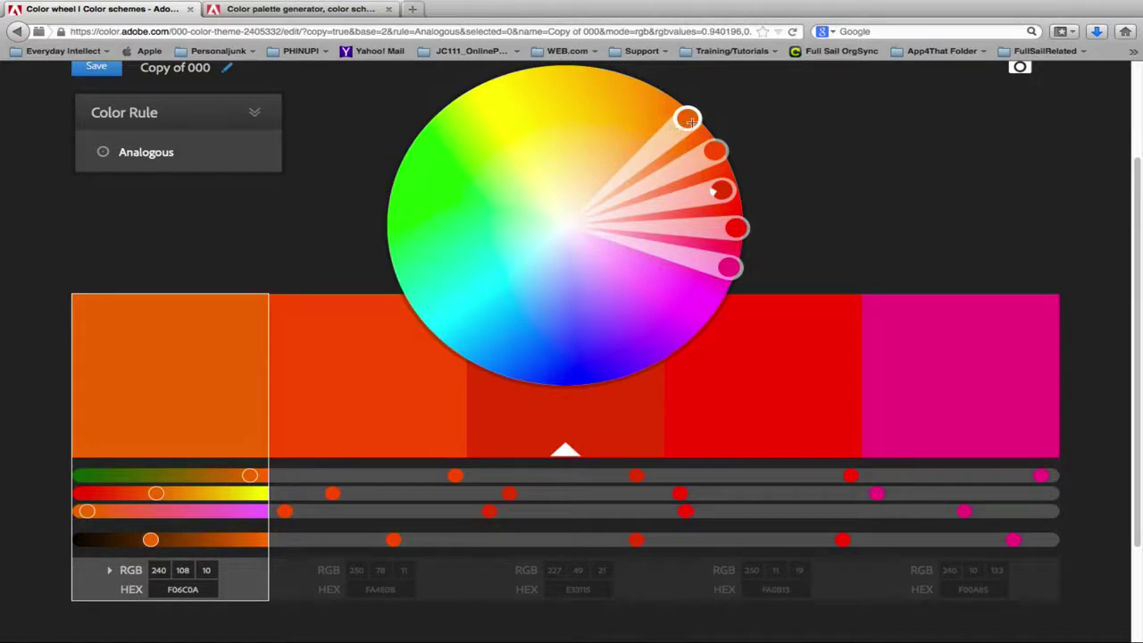
{"action": "left_click_drag", "start_coordinate": [688, 121], "coordinate": [589, 88]}
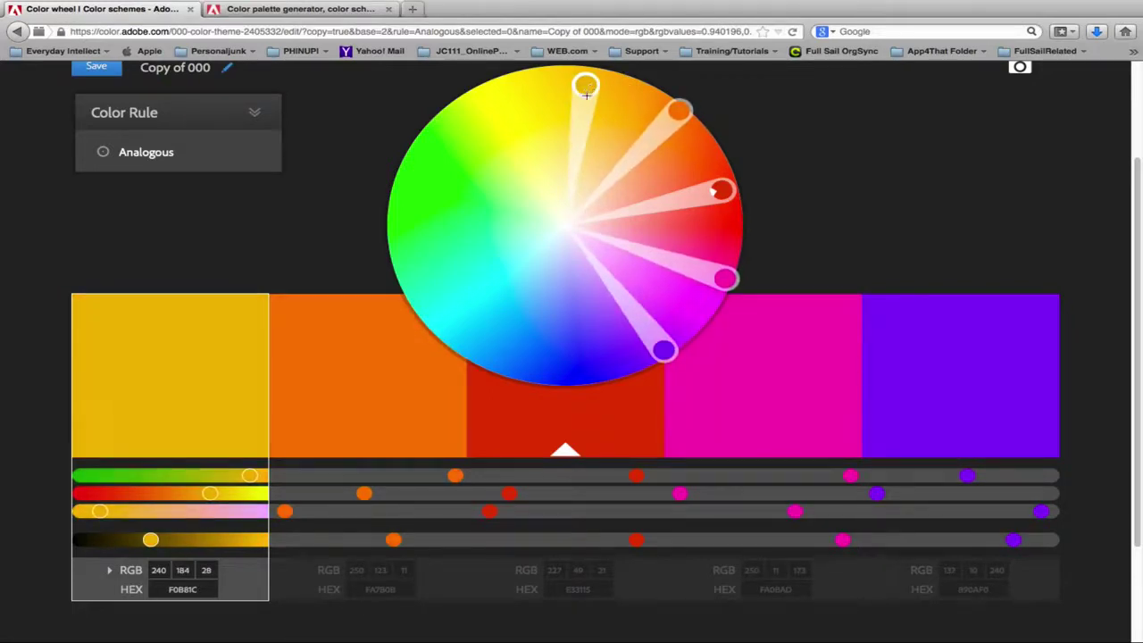
{"action": "left_click_drag", "start_coordinate": [588, 88], "coordinate": [563, 141]}
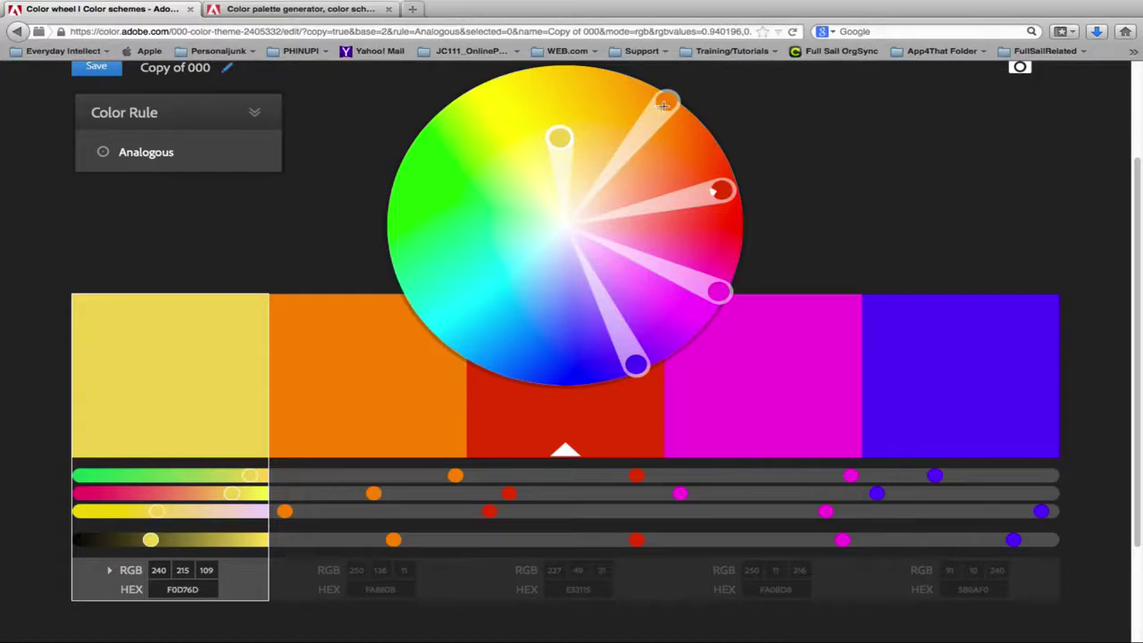
{"action": "left_click_drag", "start_coordinate": [664, 105], "coordinate": [666, 128]}
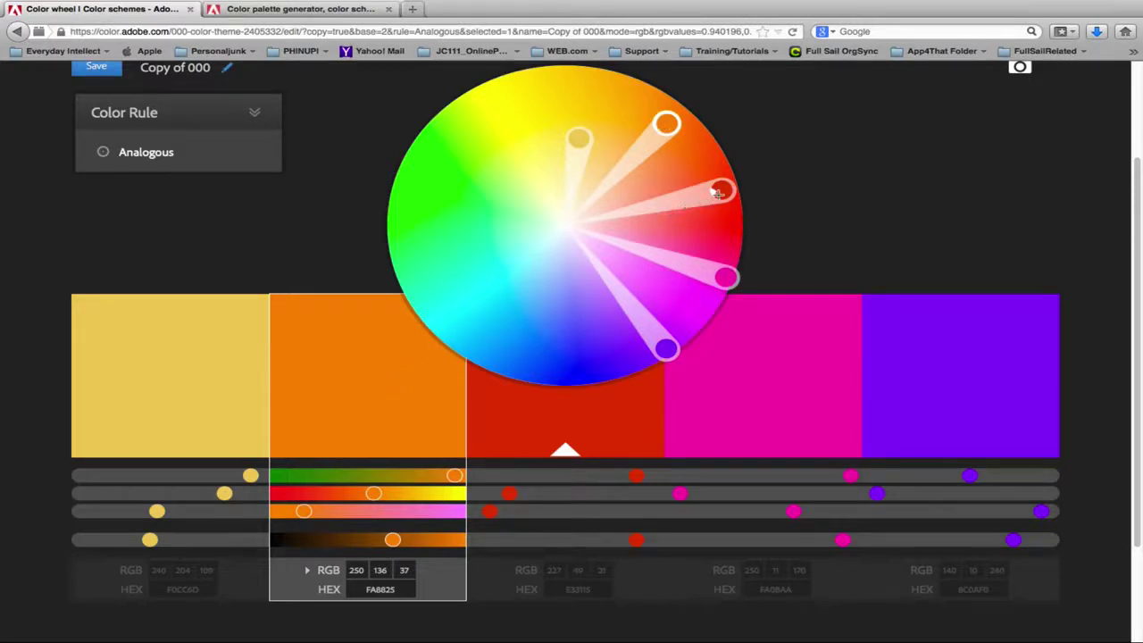
{"action": "mouse_move", "coordinate": [718, 193]}
{"action": "left_mouse_down"}
{"action": "mouse_move", "coordinate": [691, 217]}
{"action": "mouse_move", "coordinate": [720, 209]}
{"action": "left_mouse_up"}
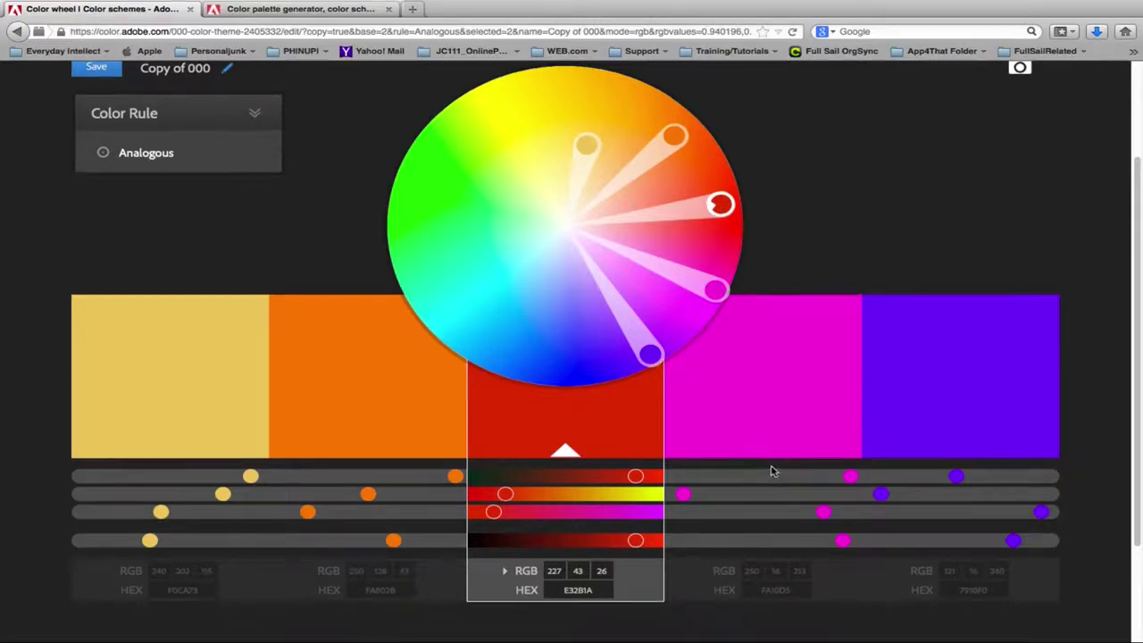
- Lower the fourth color's red component to 161 and review the RGB and HEX values below the swatches
{"action": "left_click", "coordinate": [847, 477]}
{"action": "left_click_drag", "start_coordinate": [847, 477], "coordinate": [784, 474]}
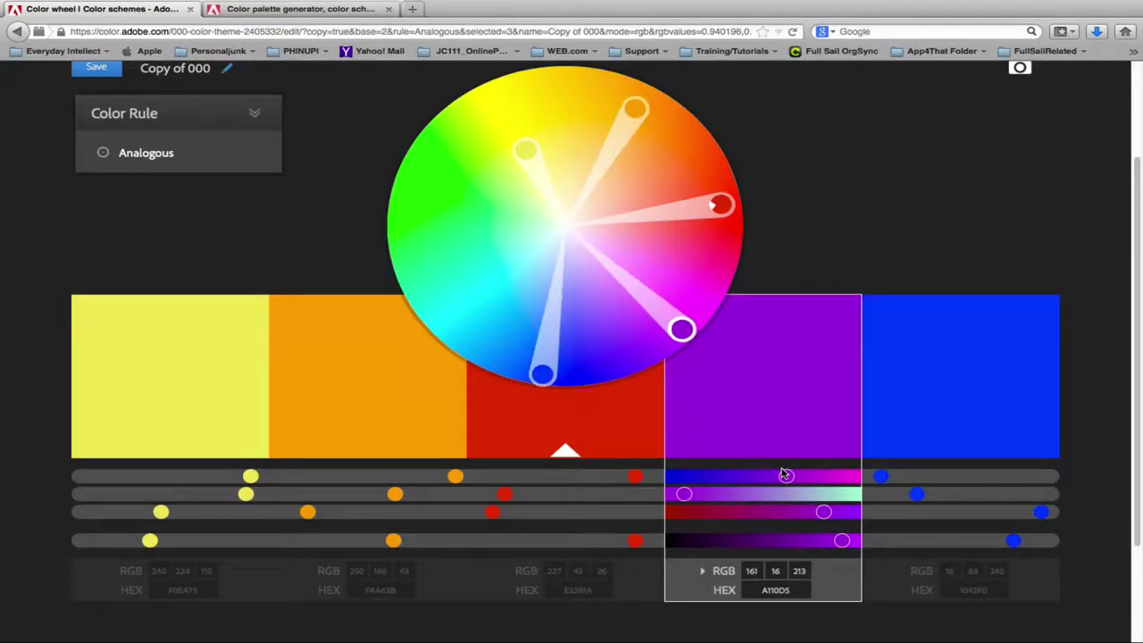
{"action": "scroll", "coordinate": [820, 447], "scroll_direction": "down", "scroll_amount": 3}
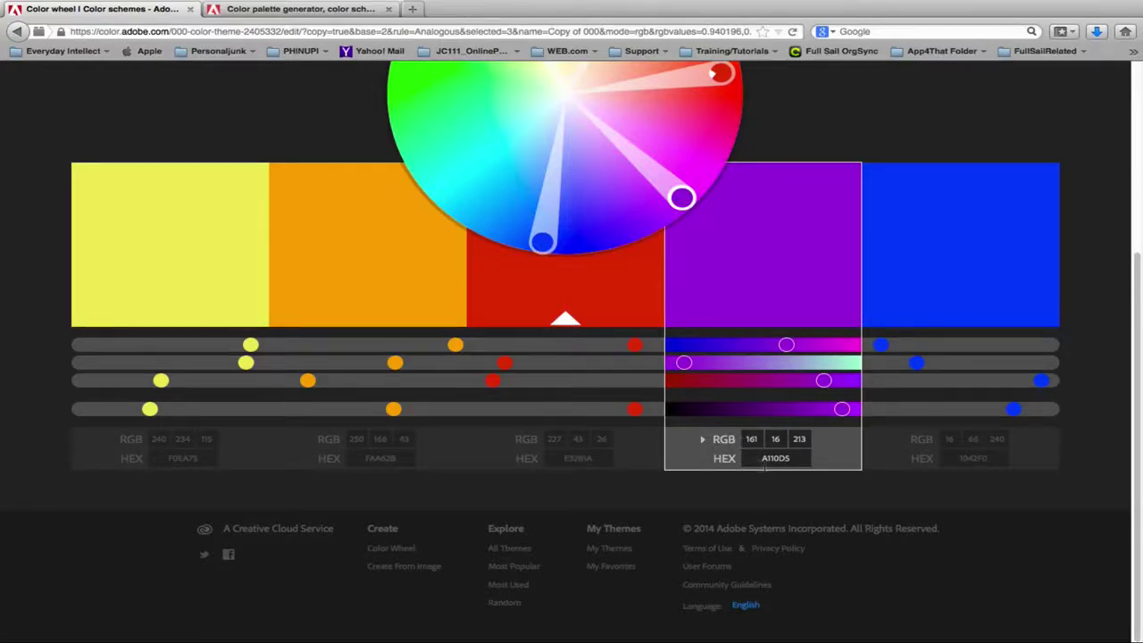
{"action": "scroll", "coordinate": [766, 473], "scroll_direction": "up", "scroll_amount": 3}
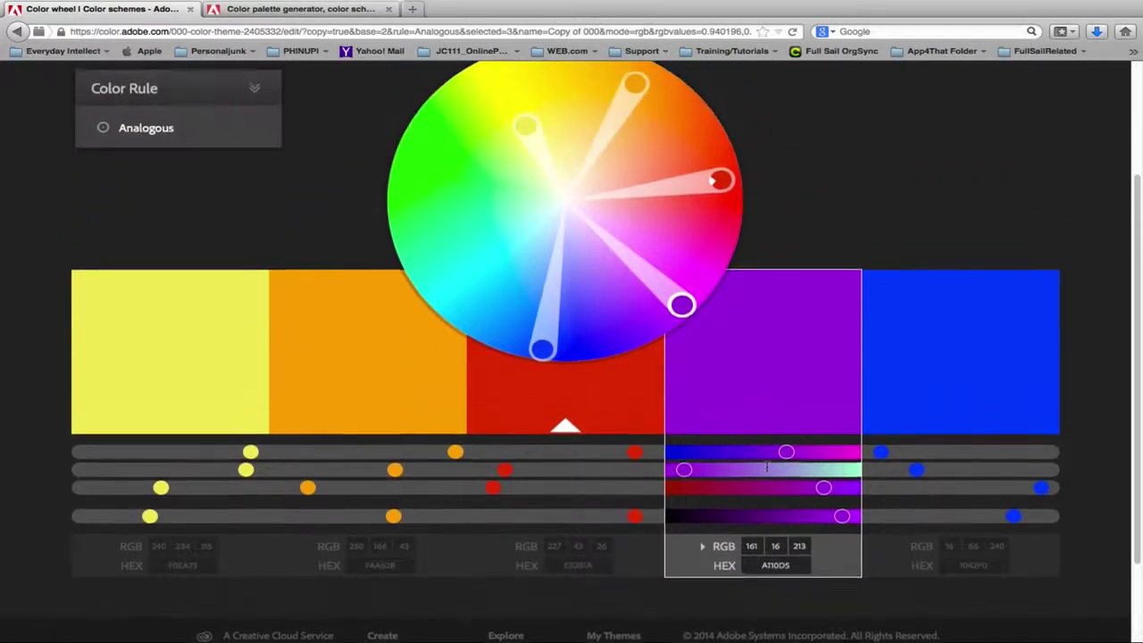
{"action": "scroll", "coordinate": [768, 470], "scroll_direction": "down", "scroll_amount": 3}
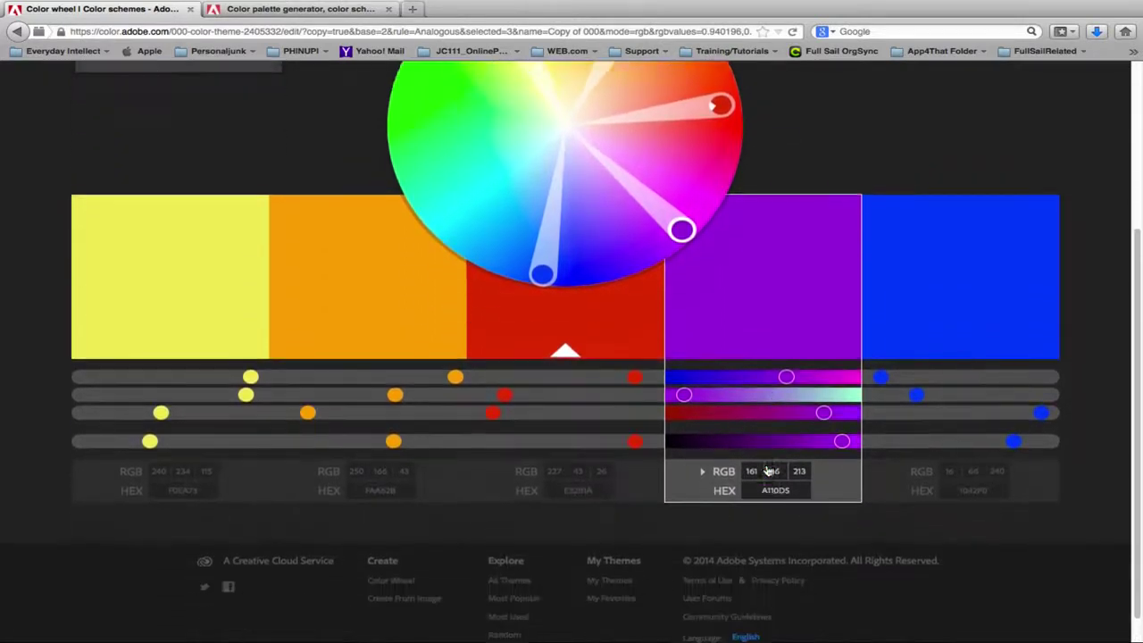
{"action": "scroll", "coordinate": [766, 471], "scroll_direction": "up", "scroll_amount": 5}
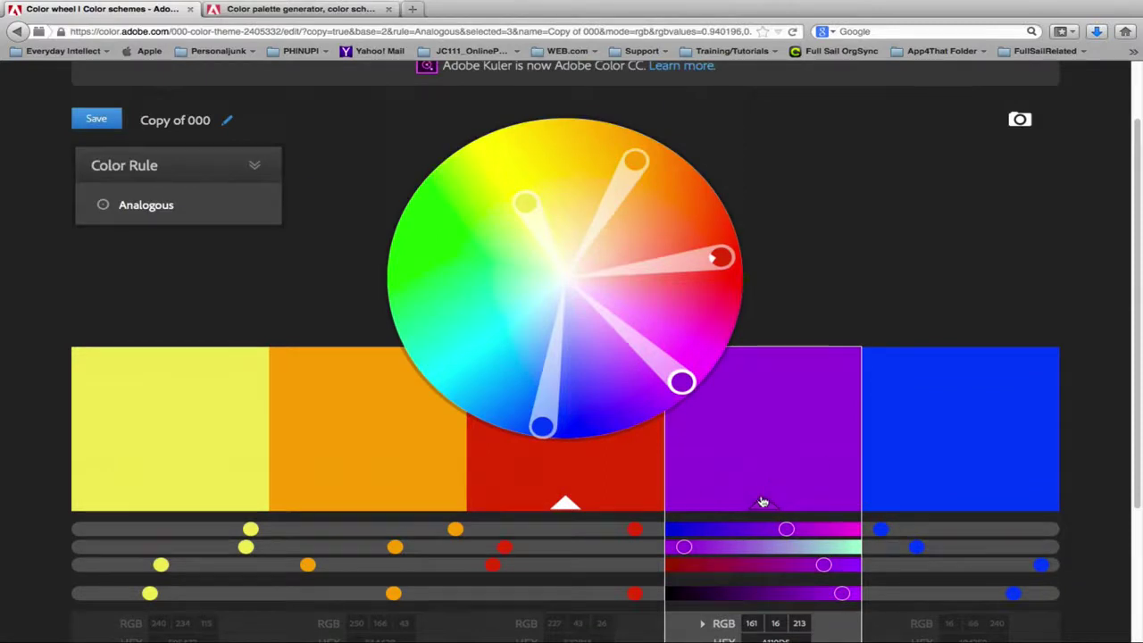
- Make the purple fourth swatch the base color of the theme and review the recalculated swatches and values
{"action": "left_click", "coordinate": [763, 501]}
{"action": "scroll", "coordinate": [769, 487], "scroll_direction": "down", "scroll_amount": 5}
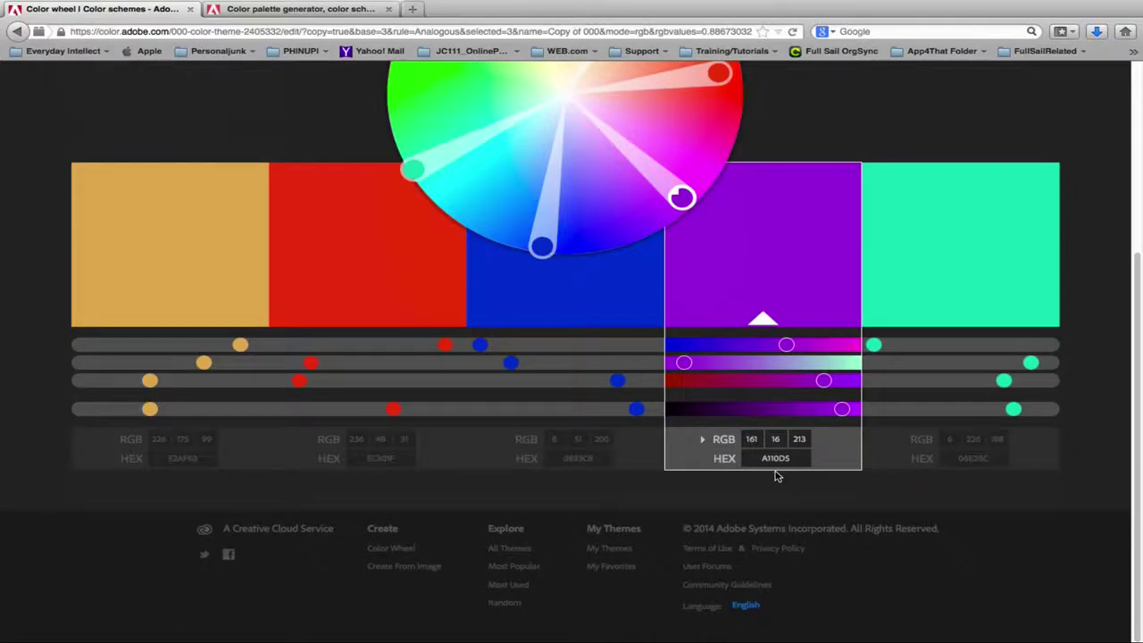
{"action": "scroll", "coordinate": [776, 477], "scroll_direction": "up", "scroll_amount": 5}
{"action": "scroll", "coordinate": [776, 477], "scroll_direction": "up", "scroll_amount": 2}
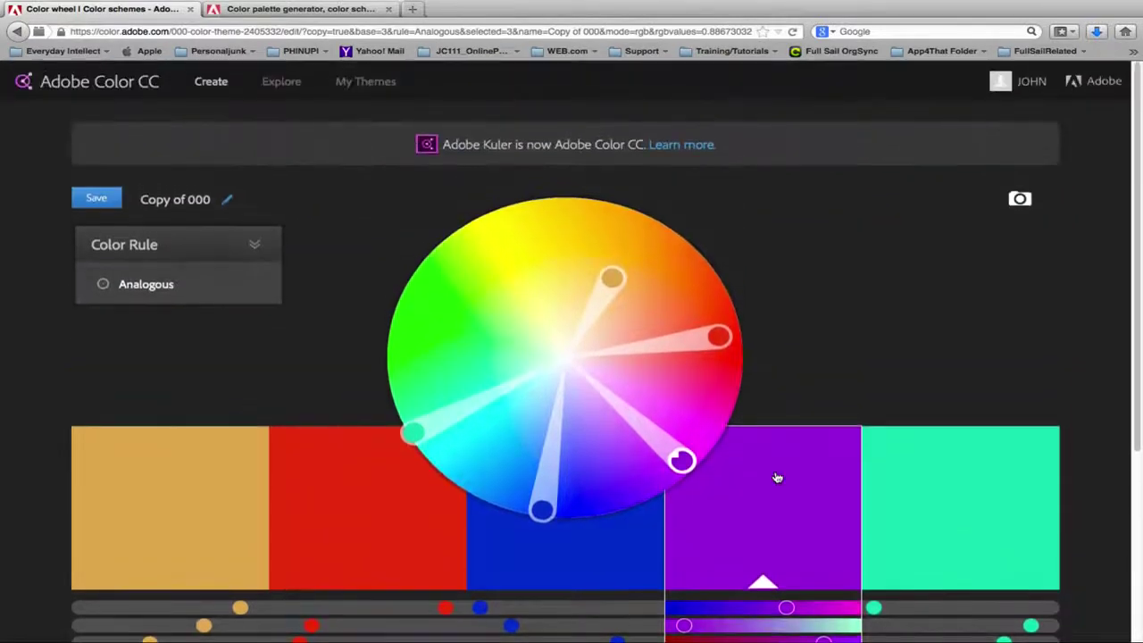